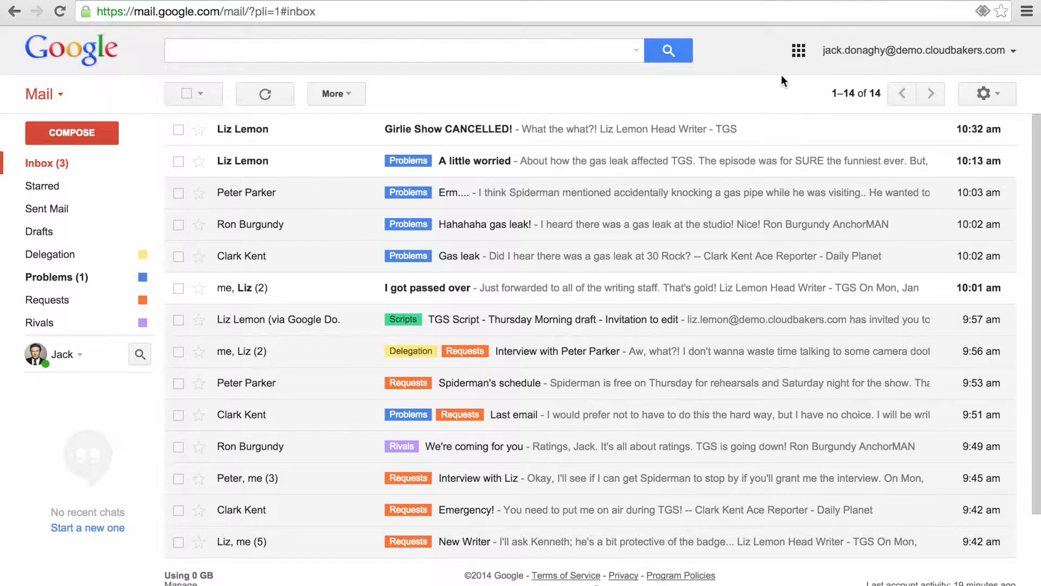
Step: Run a Google web search for 'cloudbakers'
{"action": "left_click", "coordinate": [798, 52]}
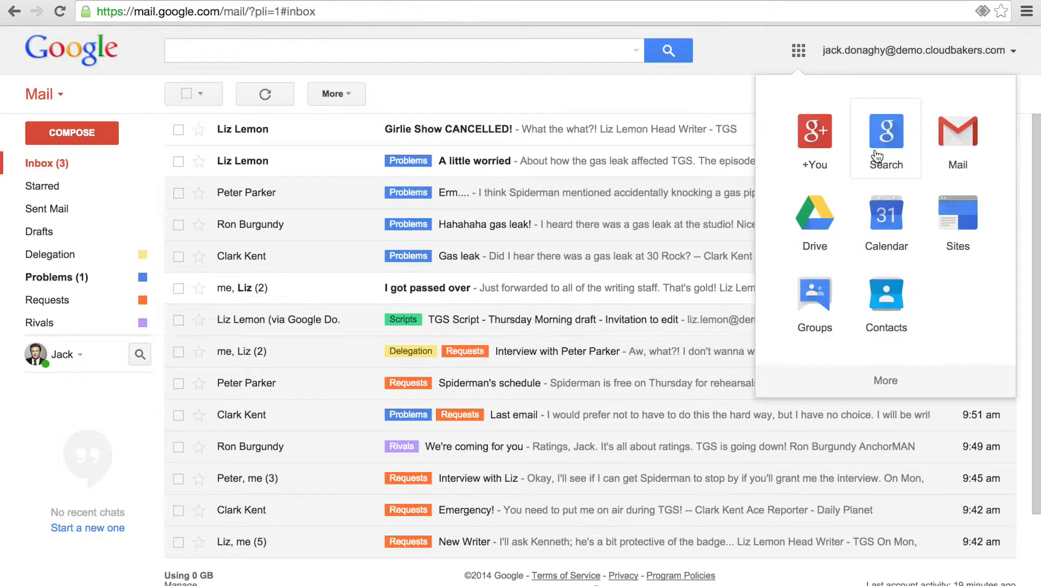
{"action": "left_click", "coordinate": [798, 54]}
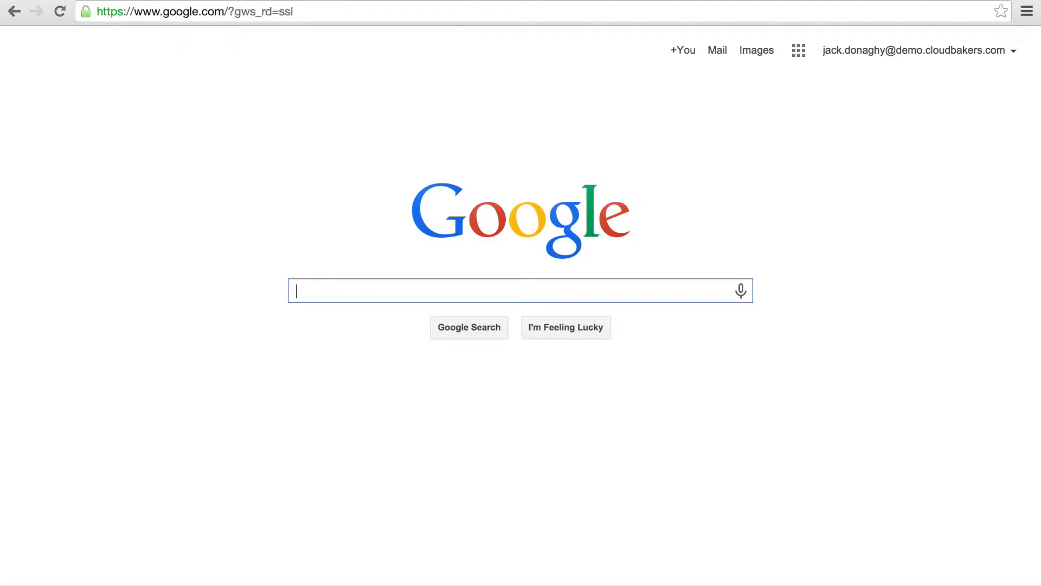
{"action": "type", "text": "cloudbakers"}
{"action": "key", "text": "Return"}
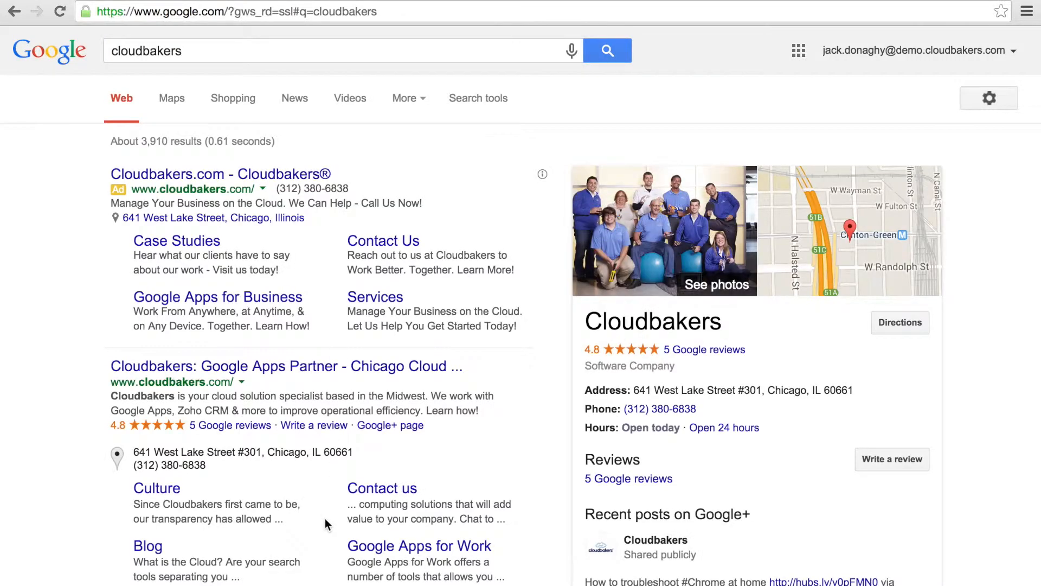
Step: Skim the results, close the results tab, and focus Gmail's mail search box
{"action": "scroll", "coordinate": [324, 519], "scroll_direction": "down", "scroll_amount": 3}
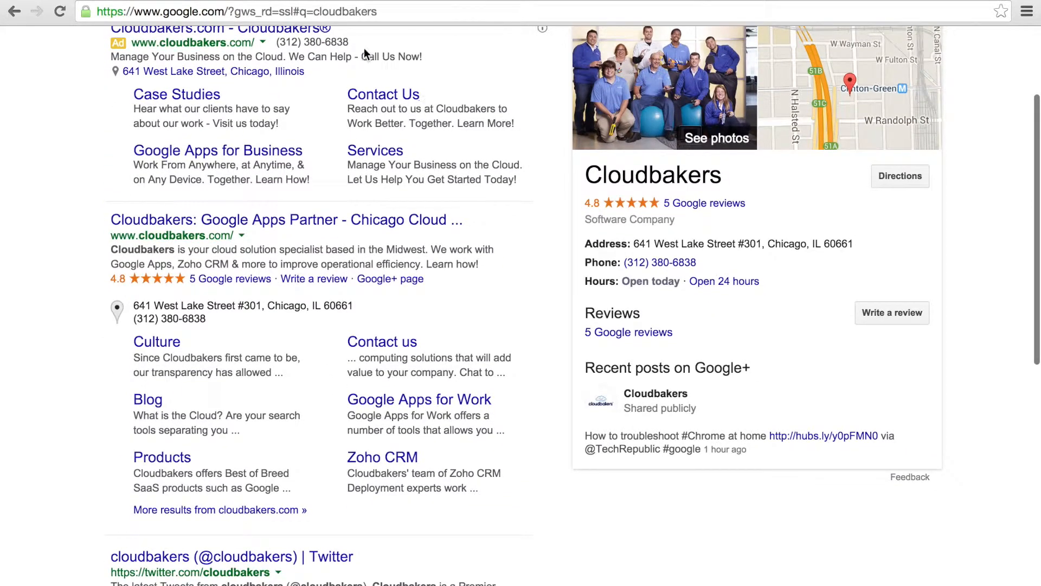
{"action": "left_click", "coordinate": [372, 0]}
{"action": "left_click", "coordinate": [334, 51]}
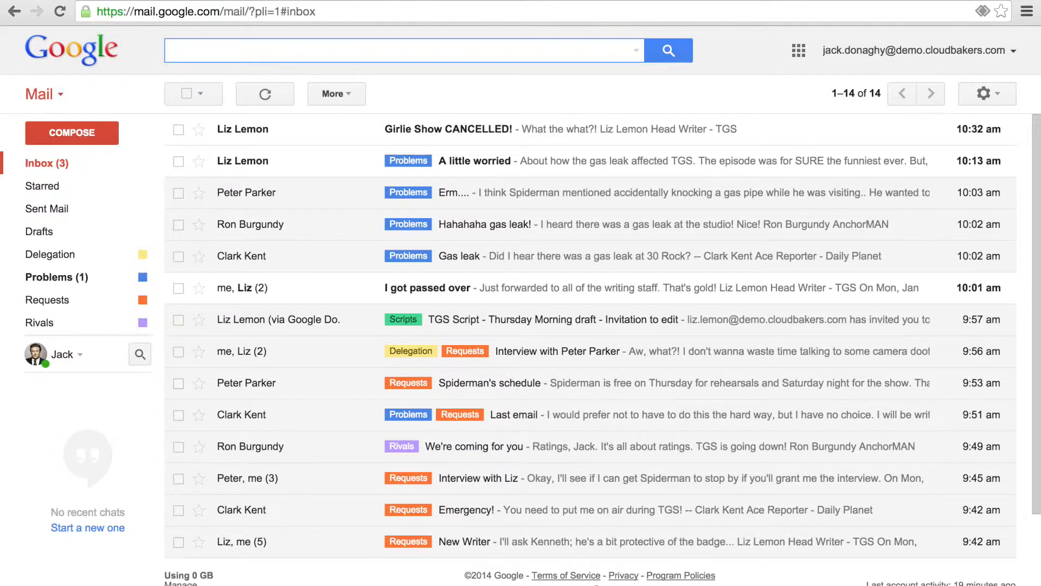
{"action": "type", "text": "liz lemon"}
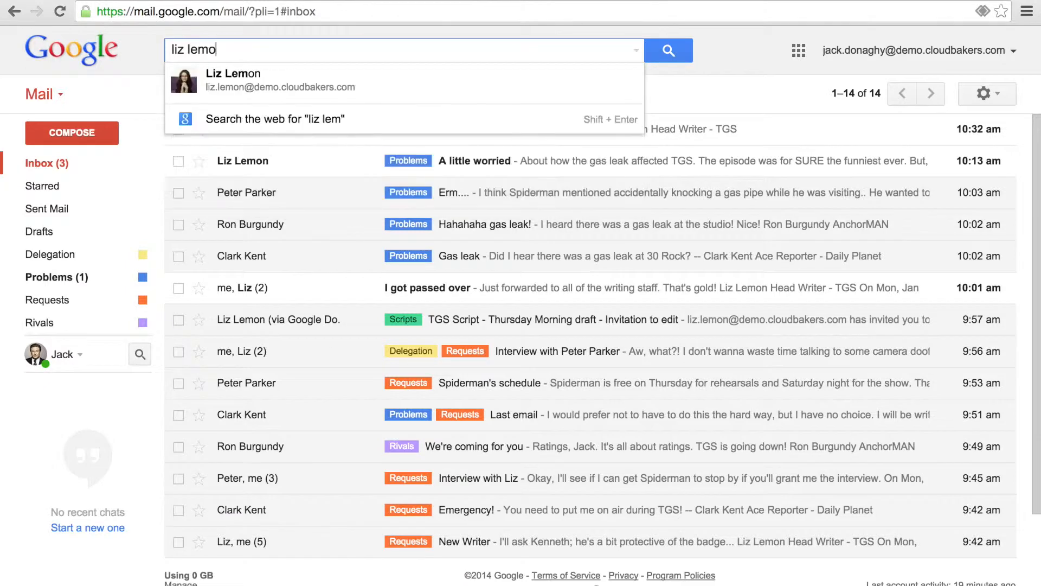
{"action": "key", "text": "Return"}
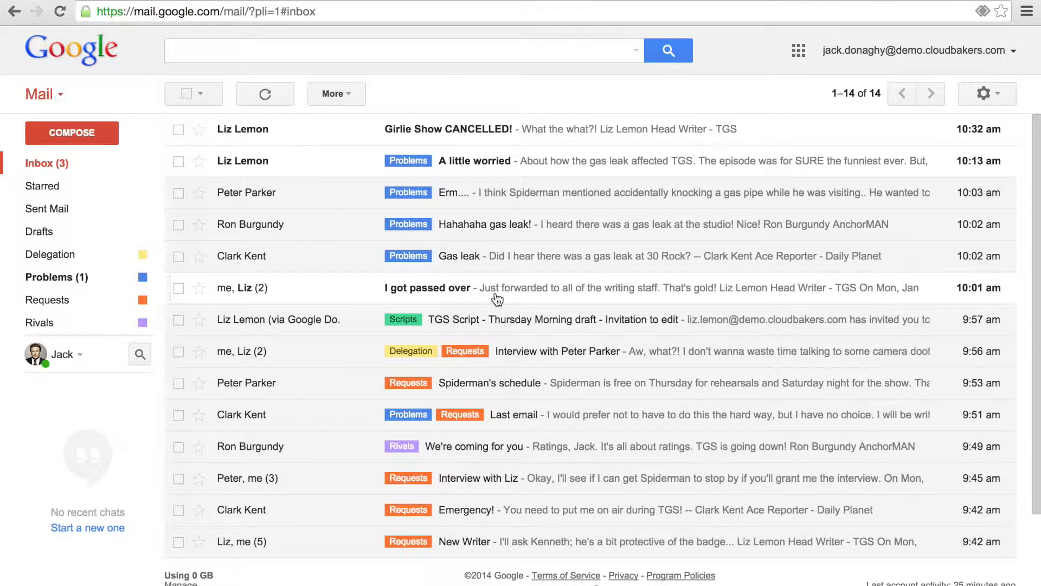
{"action": "mouse_move", "coordinate": [131, 186]}
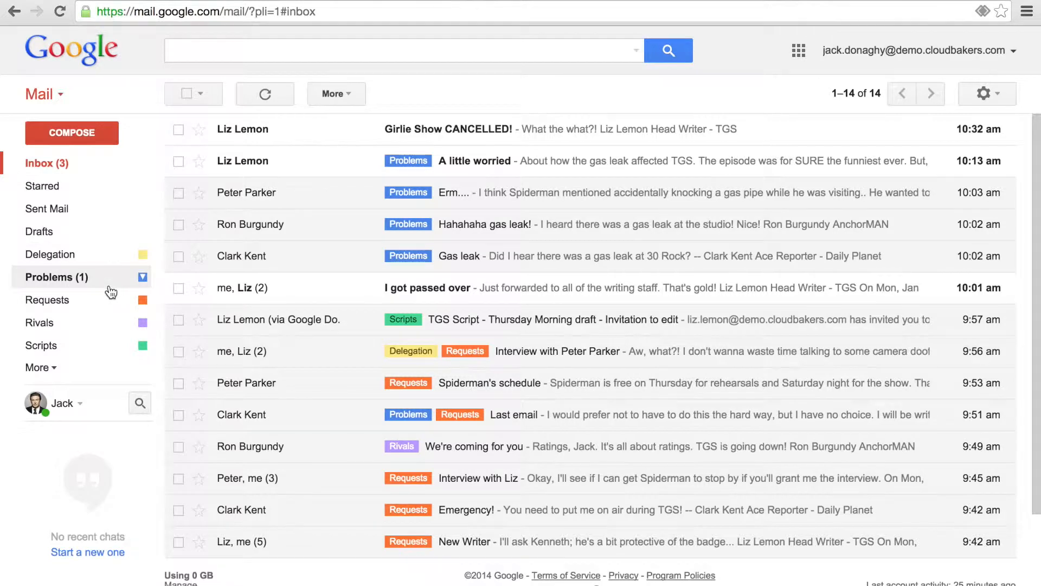
Step: Move the Girlie Show CANCELLED! conversation to Problems, then undo the move
{"action": "left_click", "coordinate": [436, 133]}
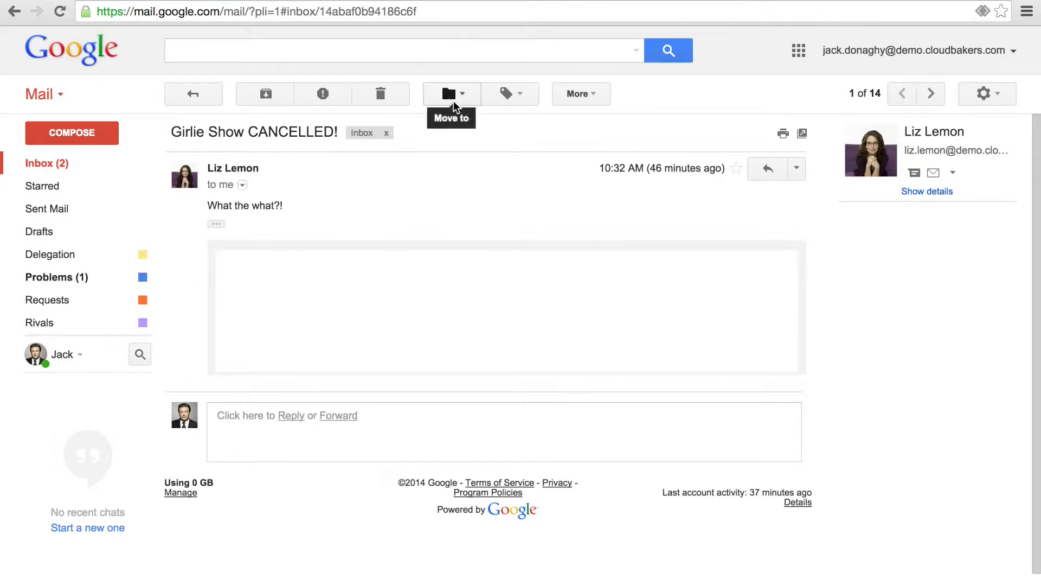
{"action": "left_click", "coordinate": [454, 100]}
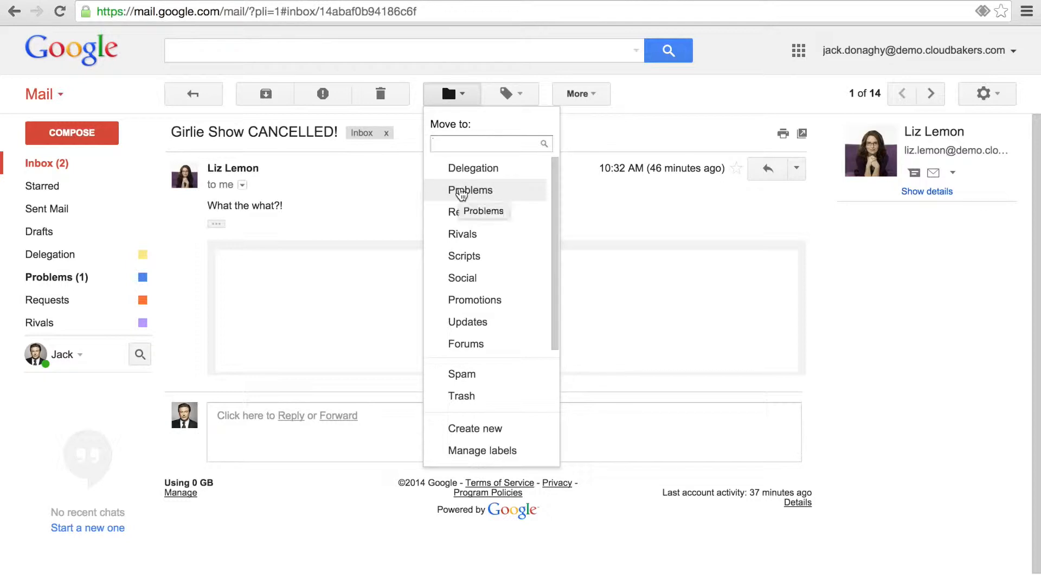
{"action": "left_click", "coordinate": [461, 191]}
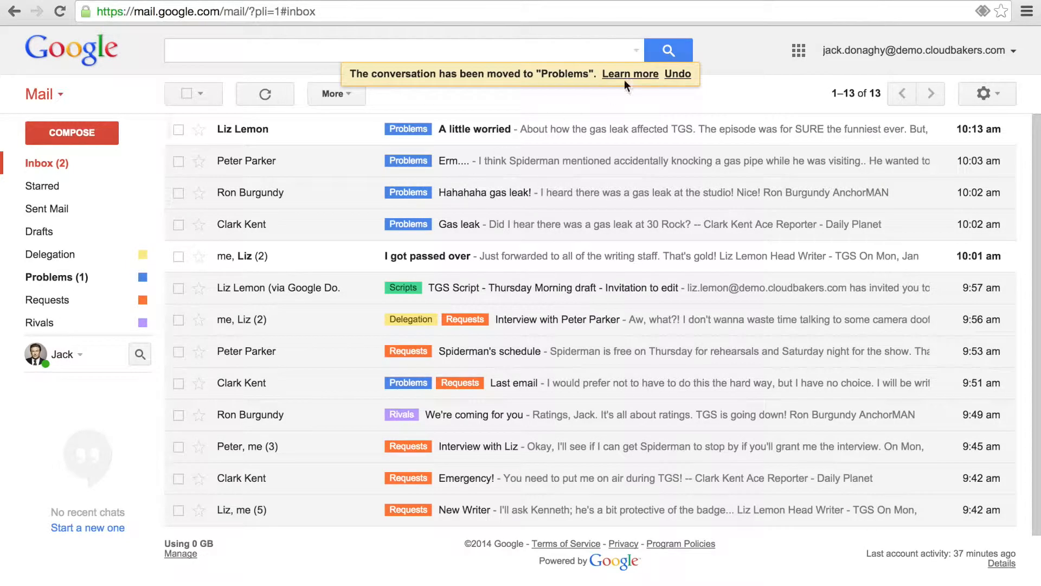
{"action": "left_click", "coordinate": [679, 74]}
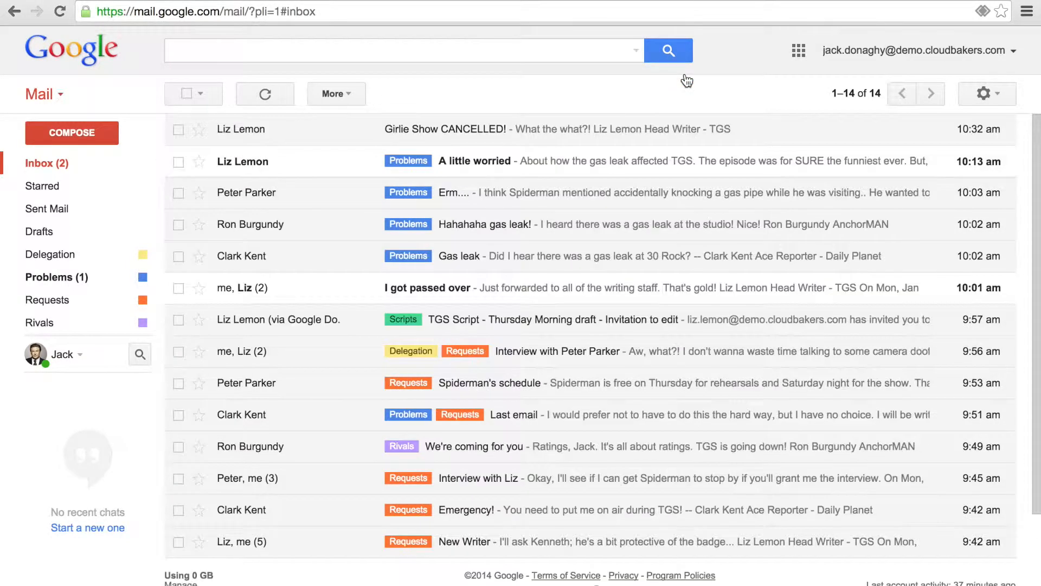
Step: Drag the Problems and Scripts labels onto the Girlie Show conversation
{"action": "mouse_move", "coordinate": [110, 239]}
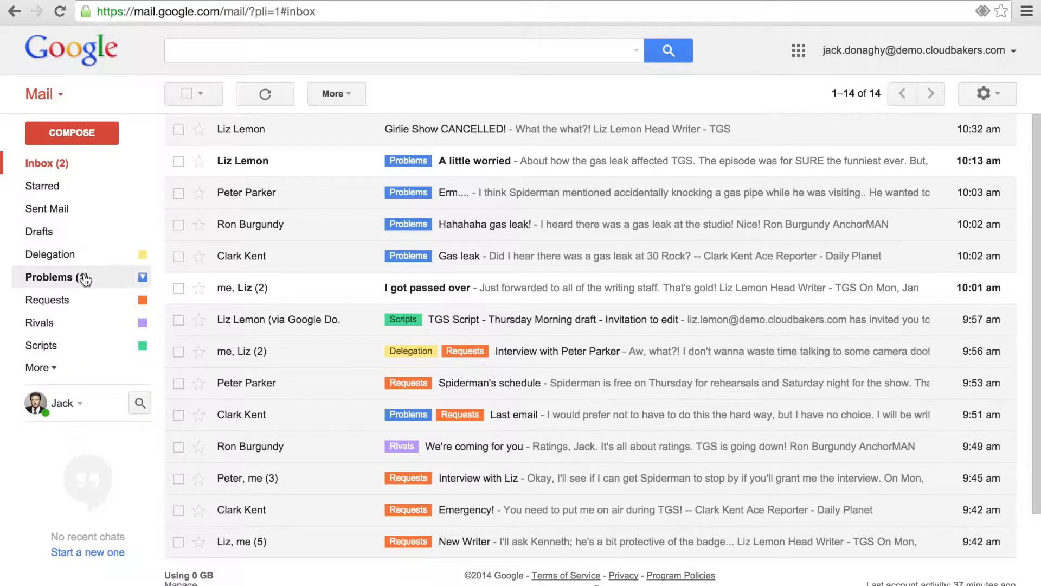
{"action": "left_click_drag", "start_coordinate": [85, 279], "coordinate": [359, 132]}
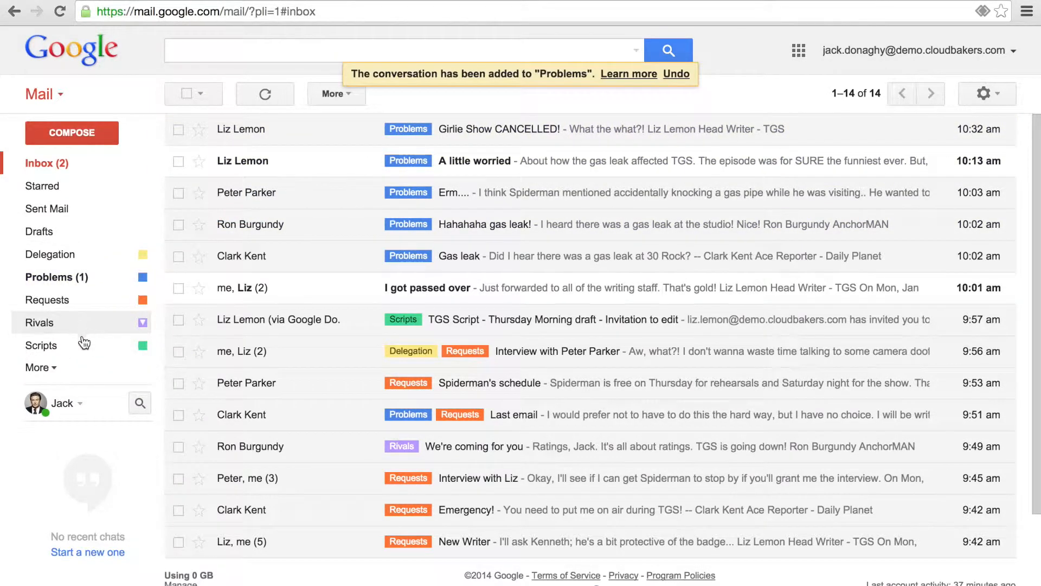
{"action": "left_click_drag", "start_coordinate": [83, 356], "coordinate": [432, 129]}
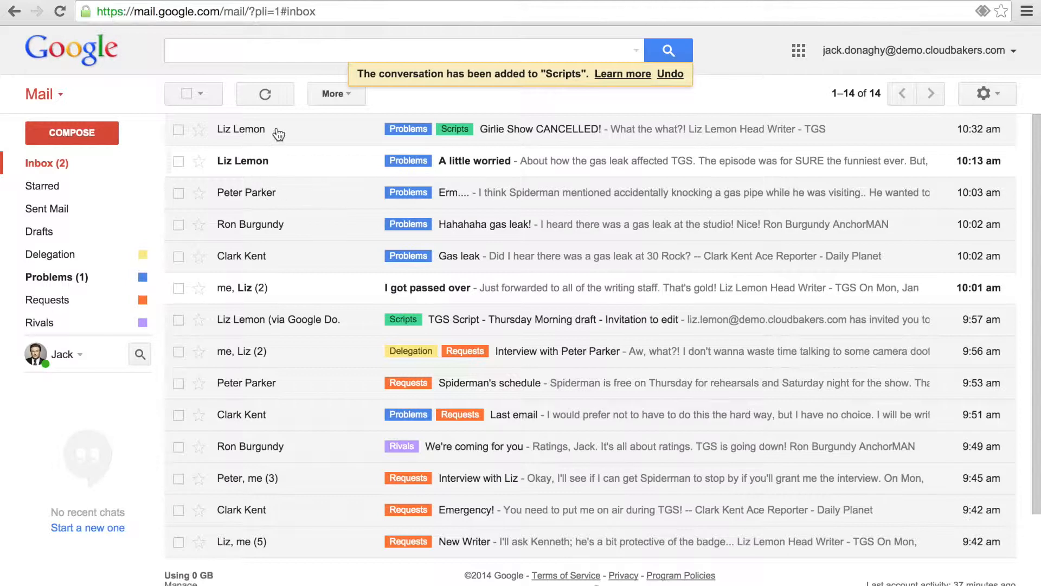
Step: Create a new 'Girlie Show' label and apply it to the conversation
{"action": "left_click", "coordinate": [177, 129]}
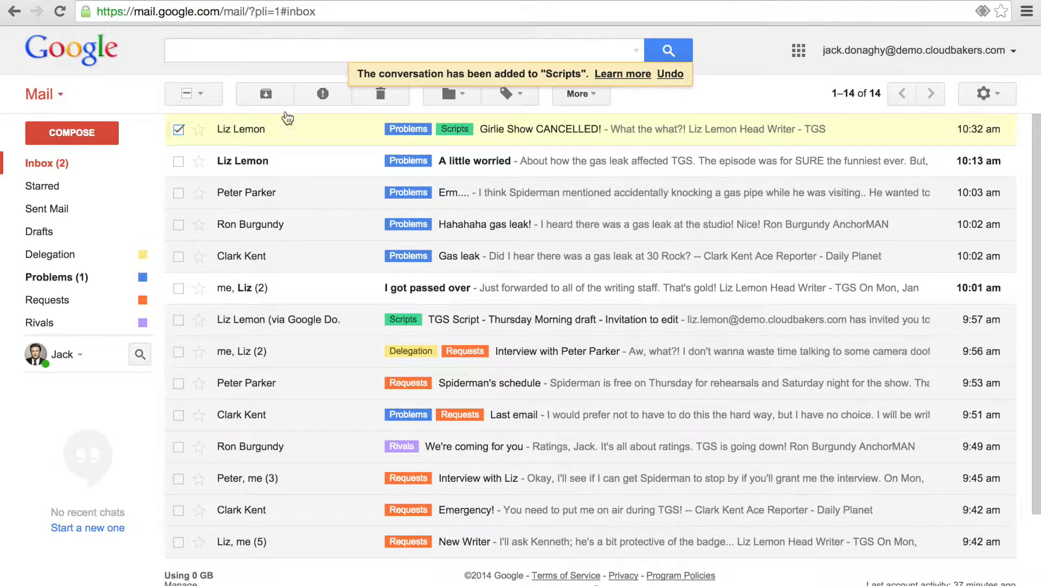
{"action": "left_click", "coordinate": [495, 102]}
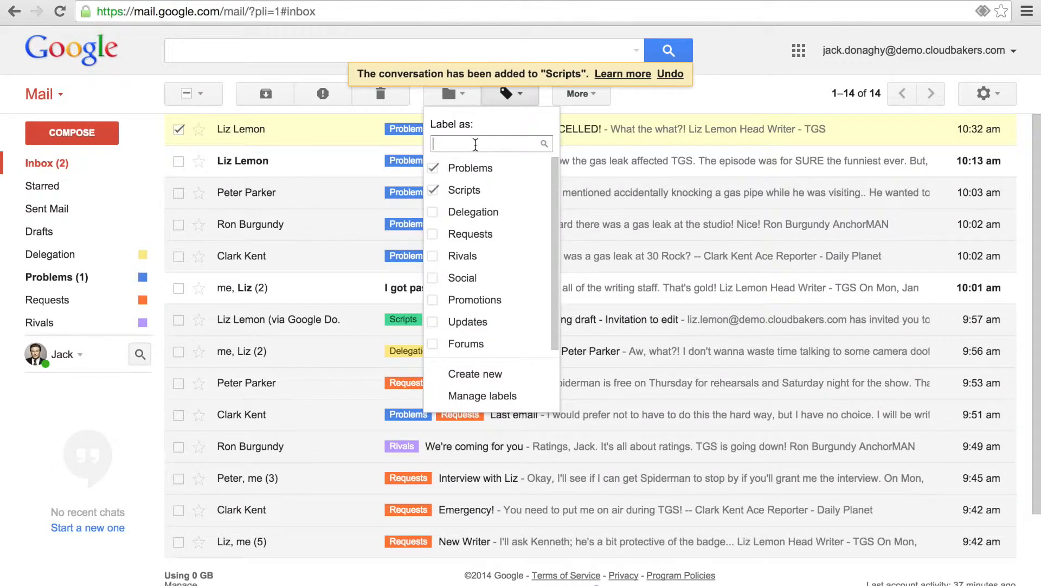
{"action": "type", "text": "Girle"}
{"action": "key", "text": "BackSpace"}
{"action": "type", "text": "ie Show"}
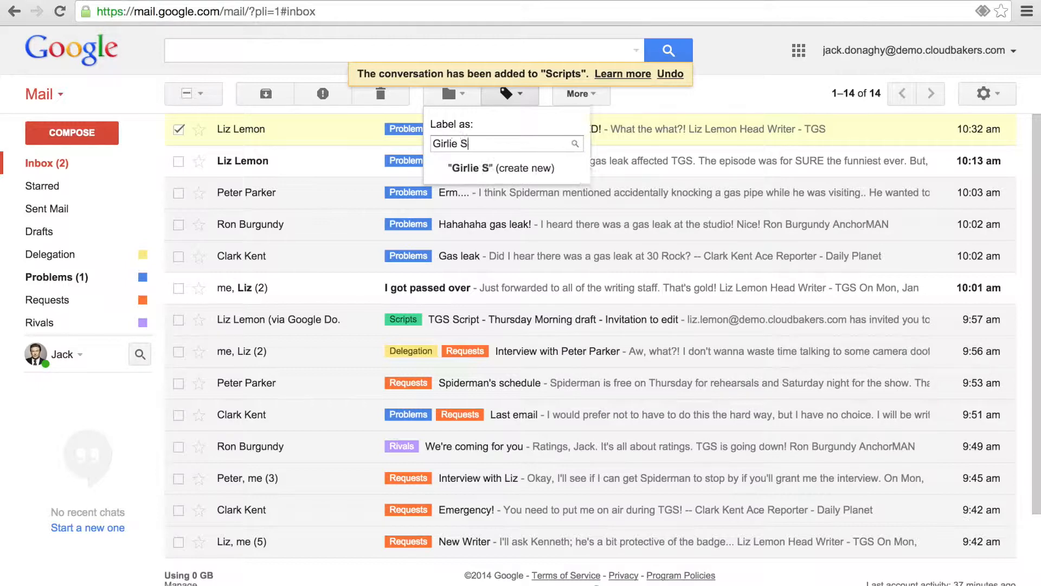
{"action": "left_click", "coordinate": [476, 167]}
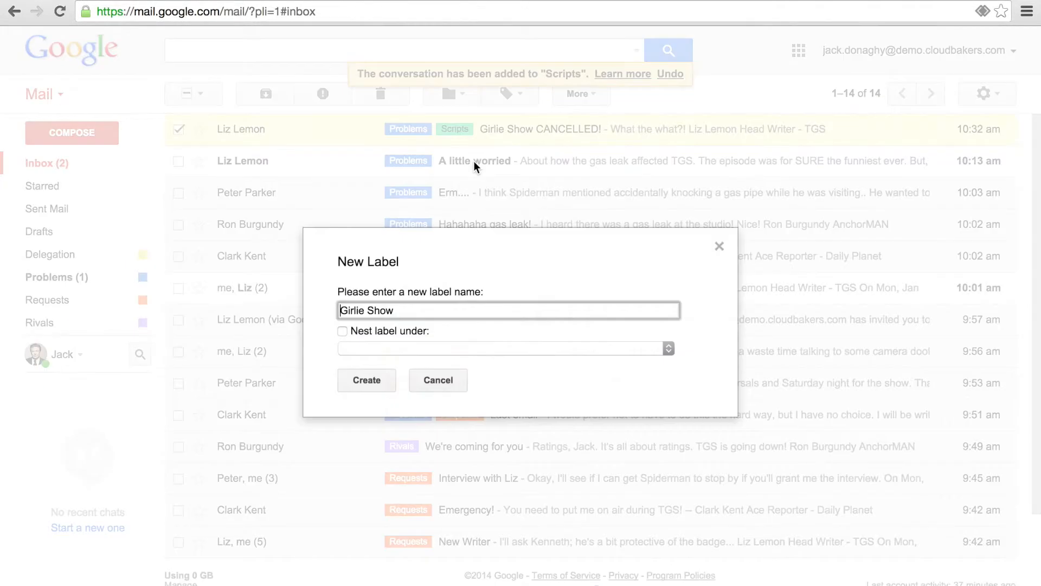
{"action": "left_click", "coordinate": [367, 383]}
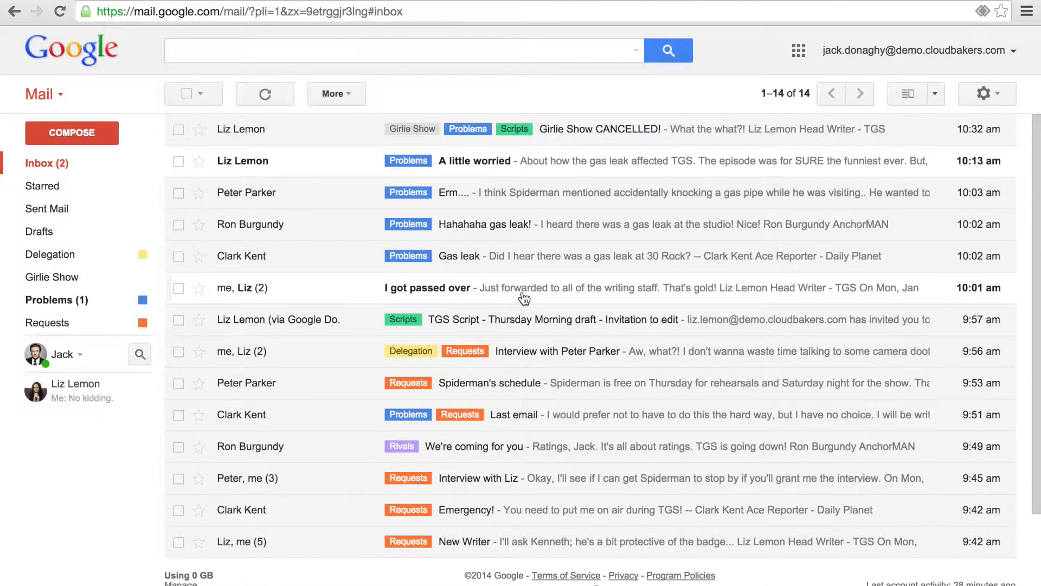
Step: Switch to the Vertical Split reading pane and preview the Girlie Show and gas-pipe messages
{"action": "left_click", "coordinate": [935, 93]}
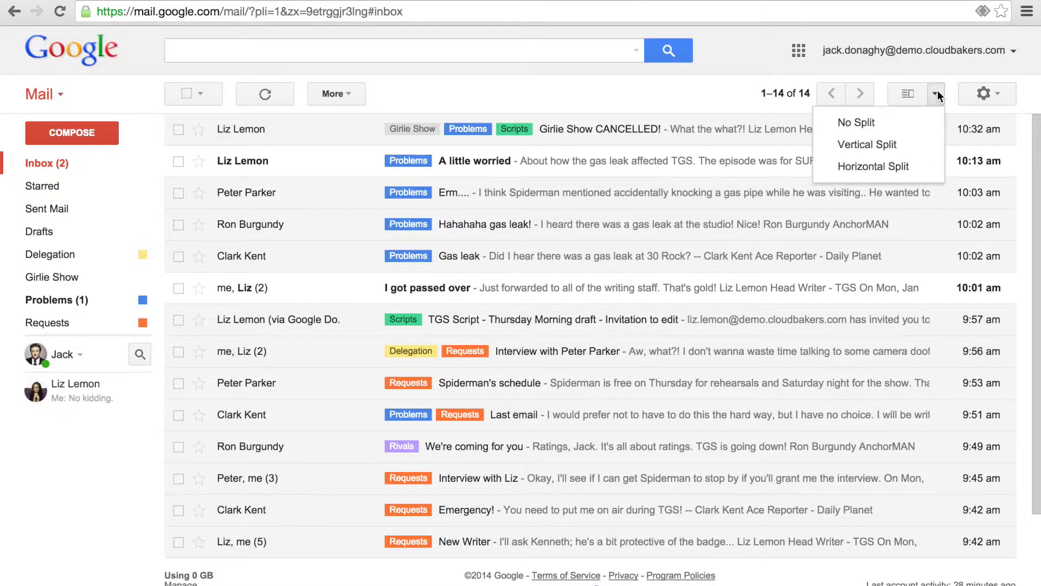
{"action": "left_click", "coordinate": [915, 144]}
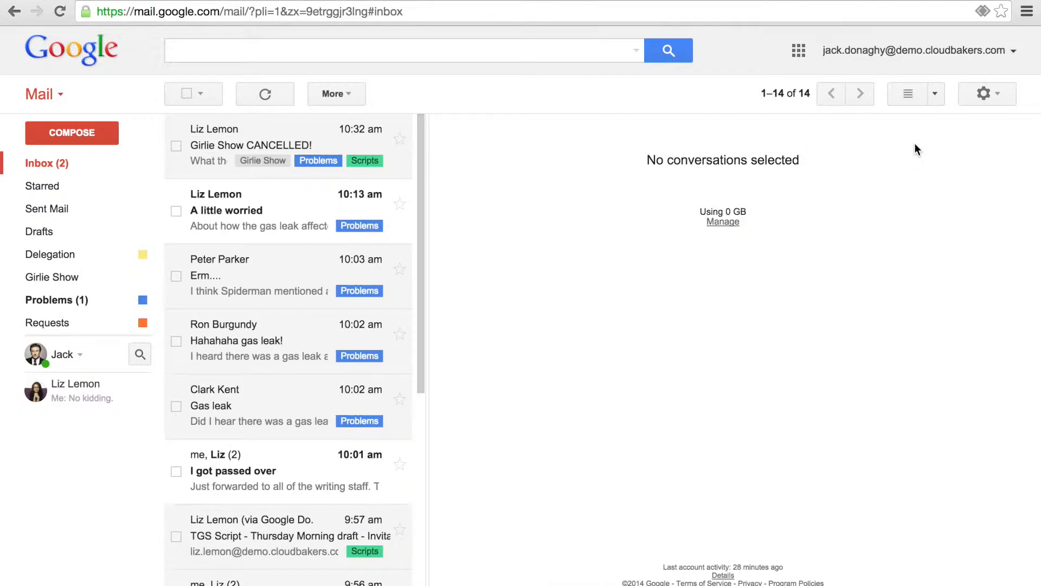
{"action": "left_click", "coordinate": [272, 145]}
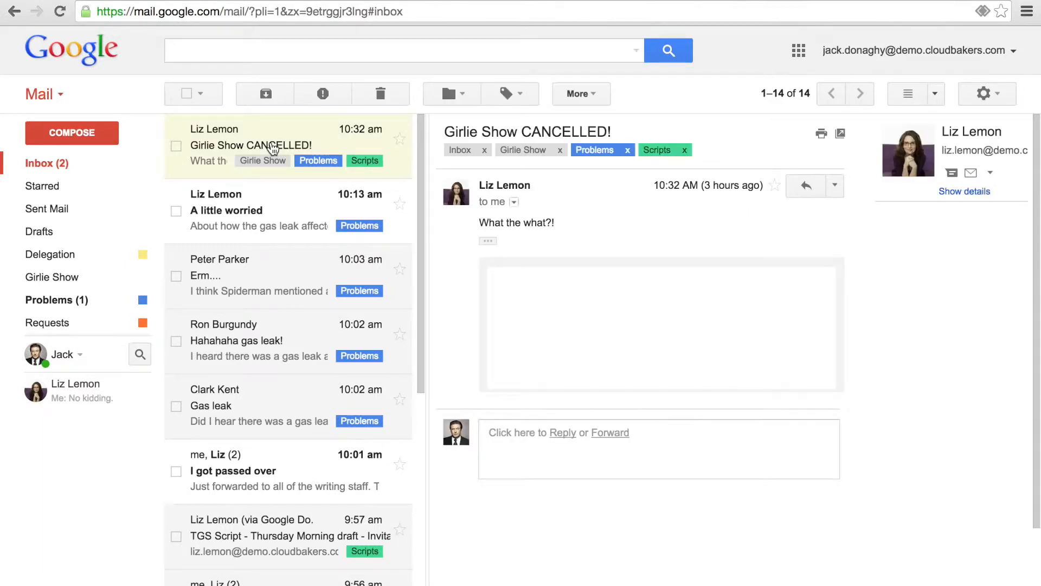
{"action": "left_click", "coordinate": [269, 292]}
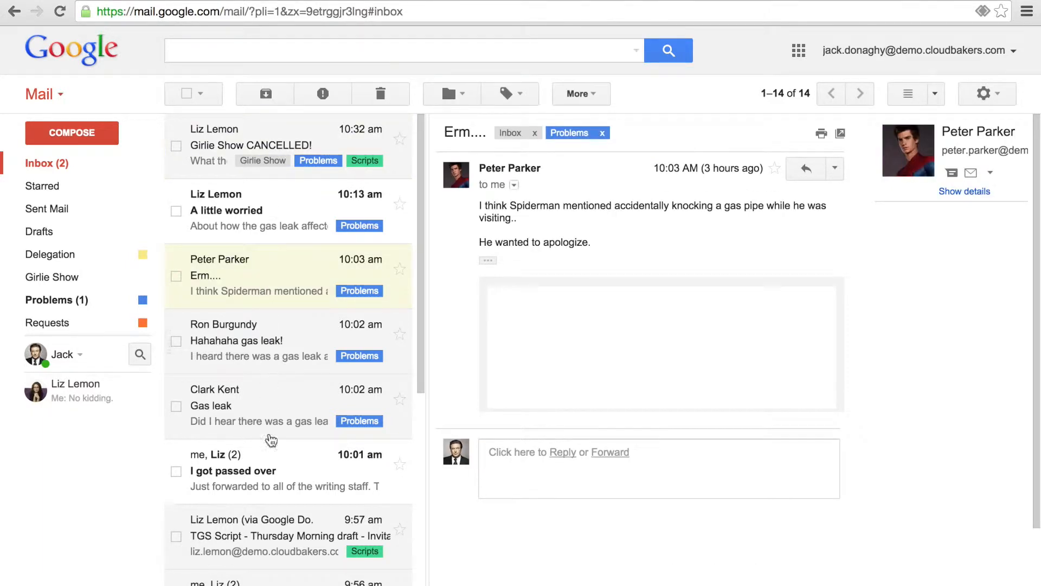
Step: Read the interview thread's quoted text, then open Girlie Show CANCELLED! full-page
{"action": "left_click", "coordinate": [273, 578]}
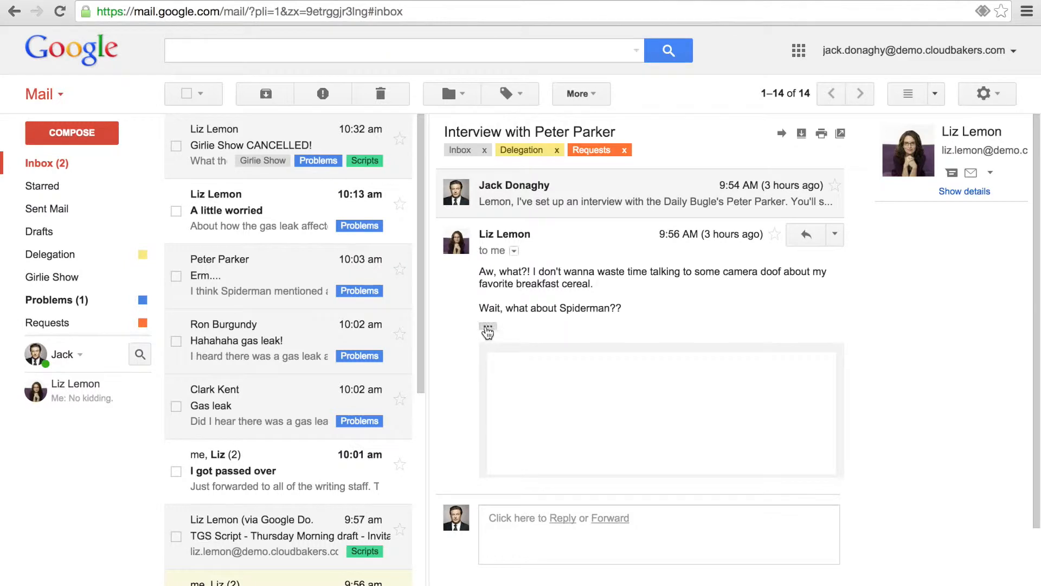
{"action": "left_click", "coordinate": [487, 327]}
{"action": "scroll", "coordinate": [487, 469], "scroll_direction": "down", "scroll_amount": 5}
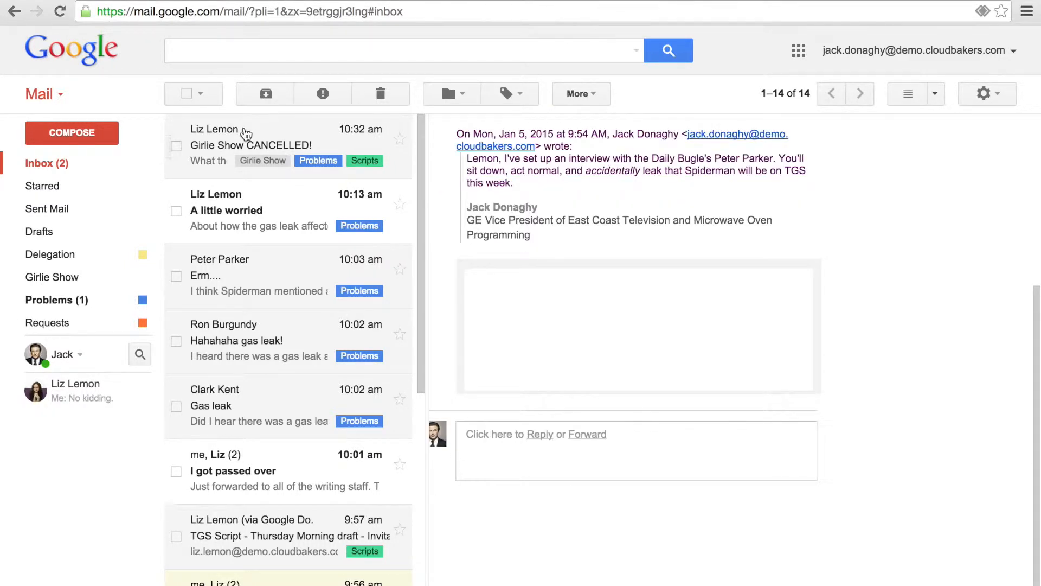
{"action": "left_click", "coordinate": [245, 136]}
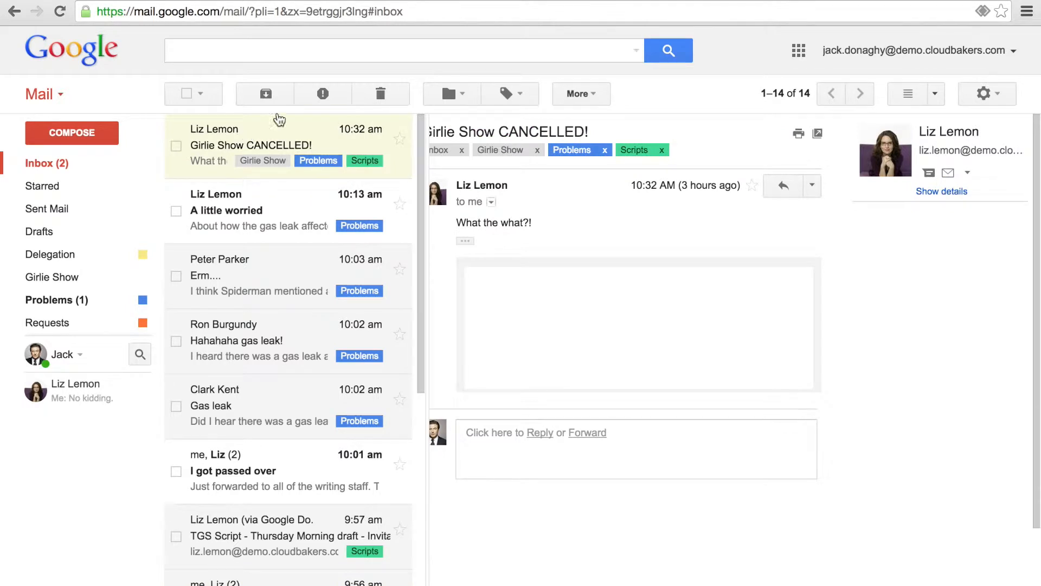
{"action": "double_click", "coordinate": [245, 136]}
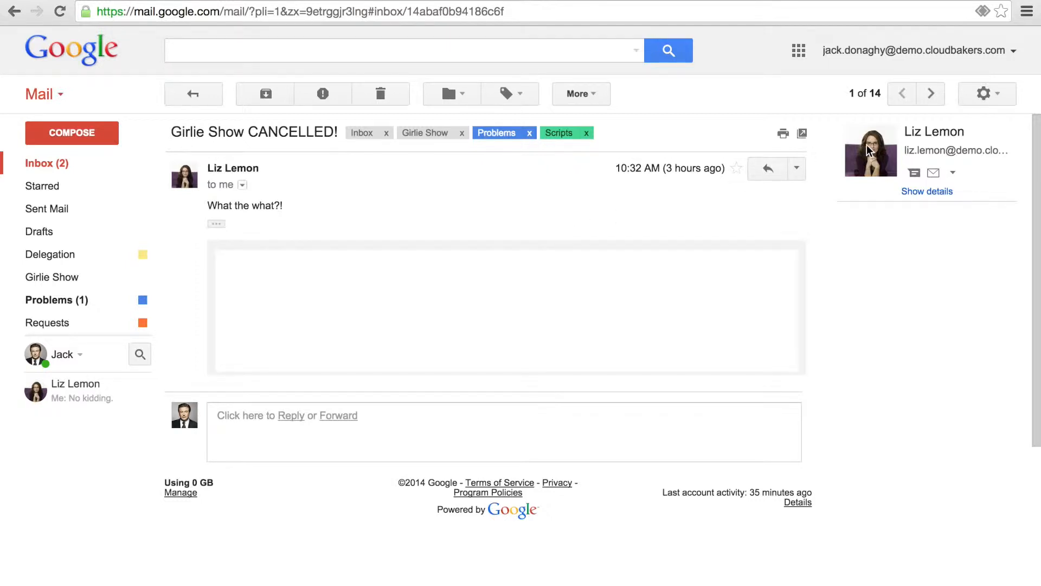
Step: Open a Hangouts chat with the sender, send the greeting, and start a video call
{"action": "left_click", "coordinate": [915, 173]}
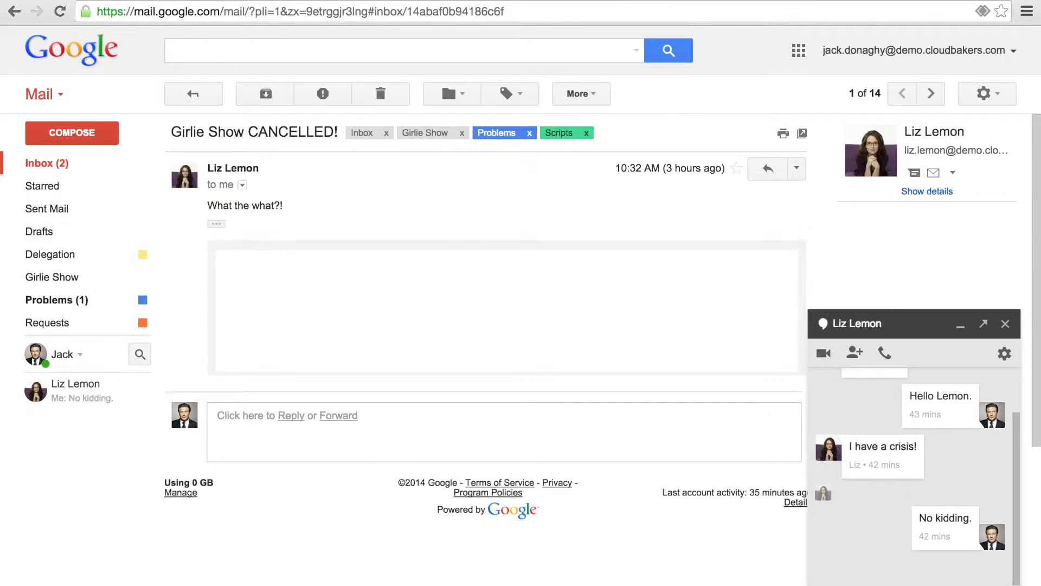
{"action": "key", "text": "Return"}
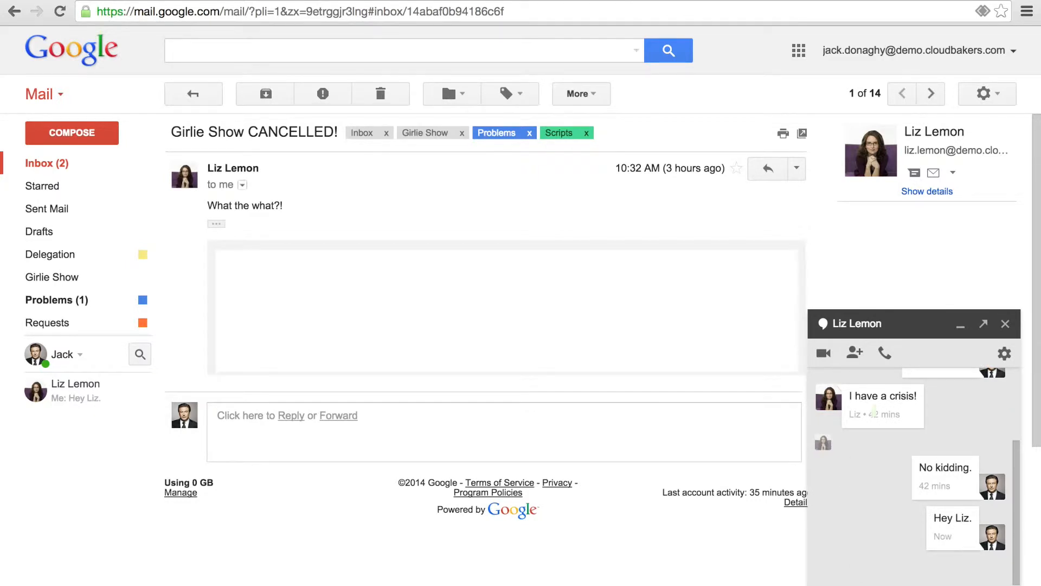
{"action": "left_click", "coordinate": [887, 354]}
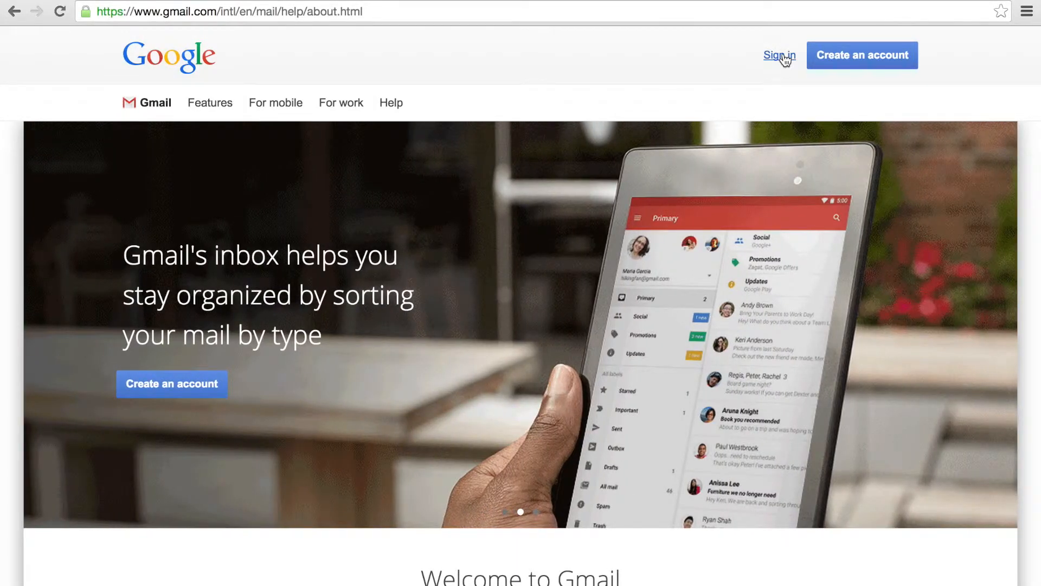
Step: Sign back in using the saved account e-mail and the account password
{"action": "left_click", "coordinate": [784, 56]}
{"action": "left_click", "coordinate": [482, 335]}
{"action": "type", "text": "jack"}
{"action": "left_click", "coordinate": [476, 367]}
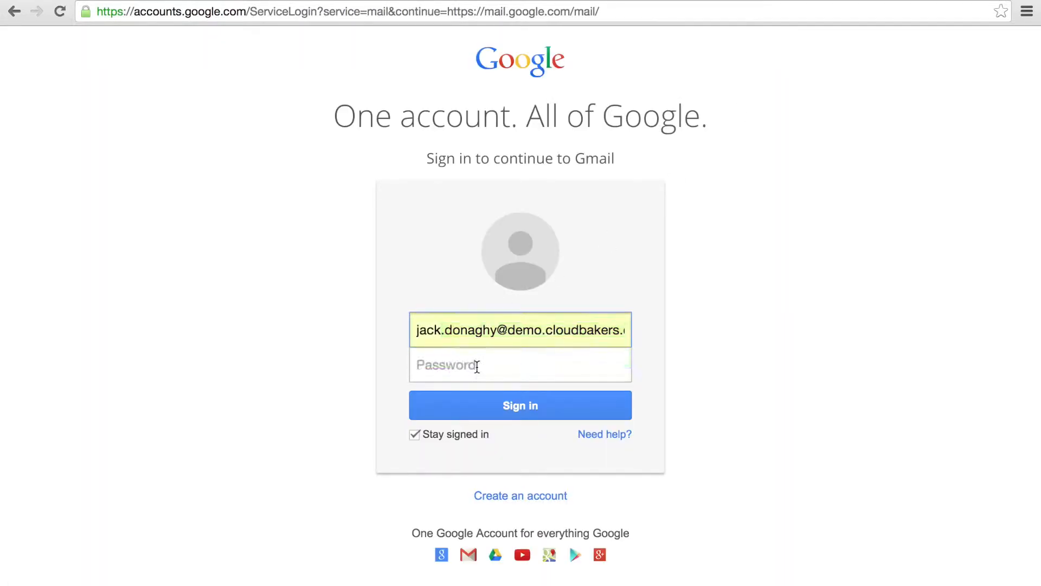
{"action": "left_click", "coordinate": [473, 365]}
{"action": "type", "text": "••••••••••••"}
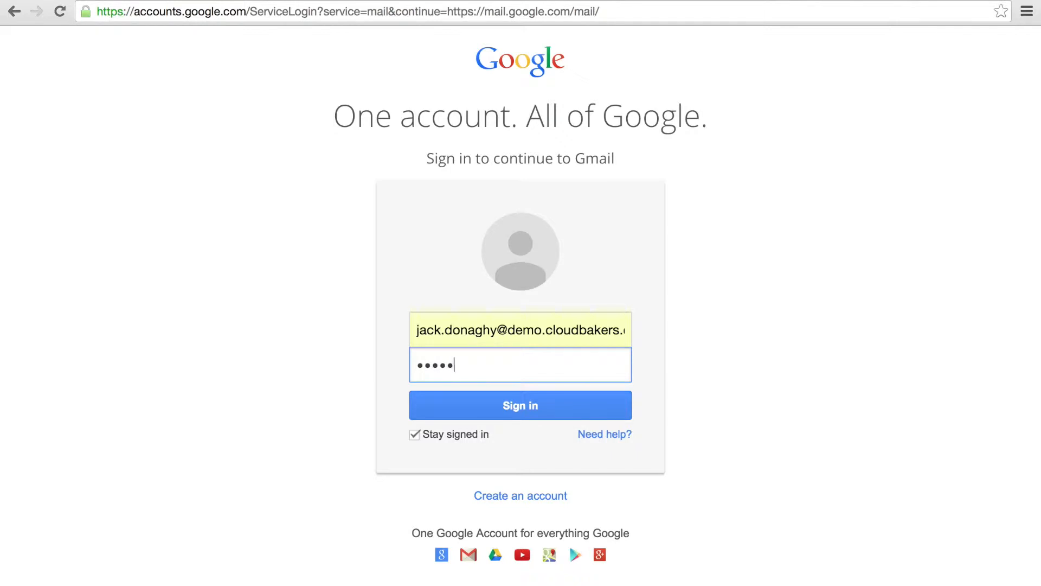
{"action": "type", "text": "•"}
{"action": "key", "text": "Return"}
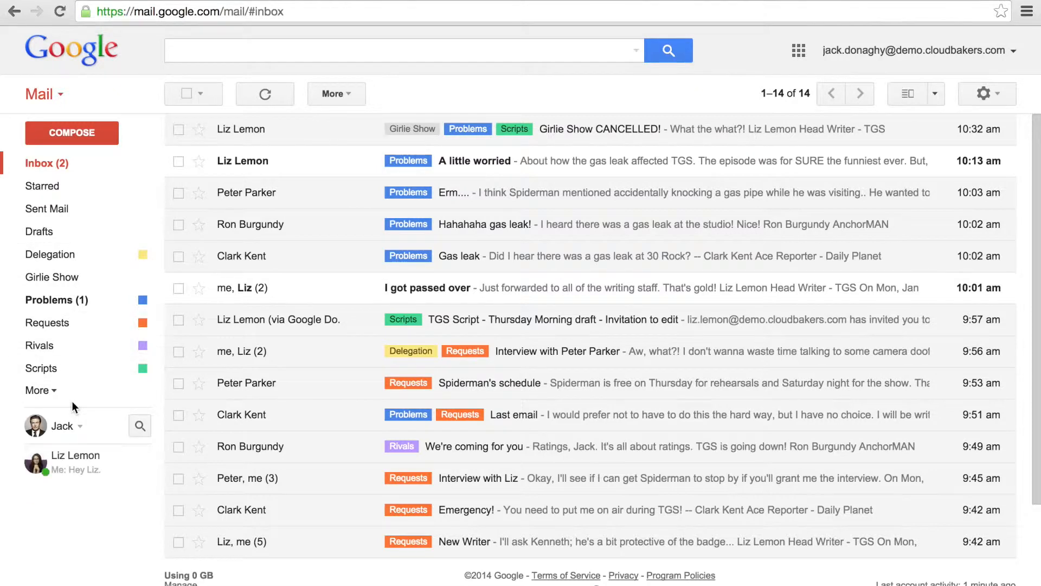
Step: Add the Thursday from the Spiderman's schedule email to the calendar as an event
{"action": "left_click", "coordinate": [572, 140]}
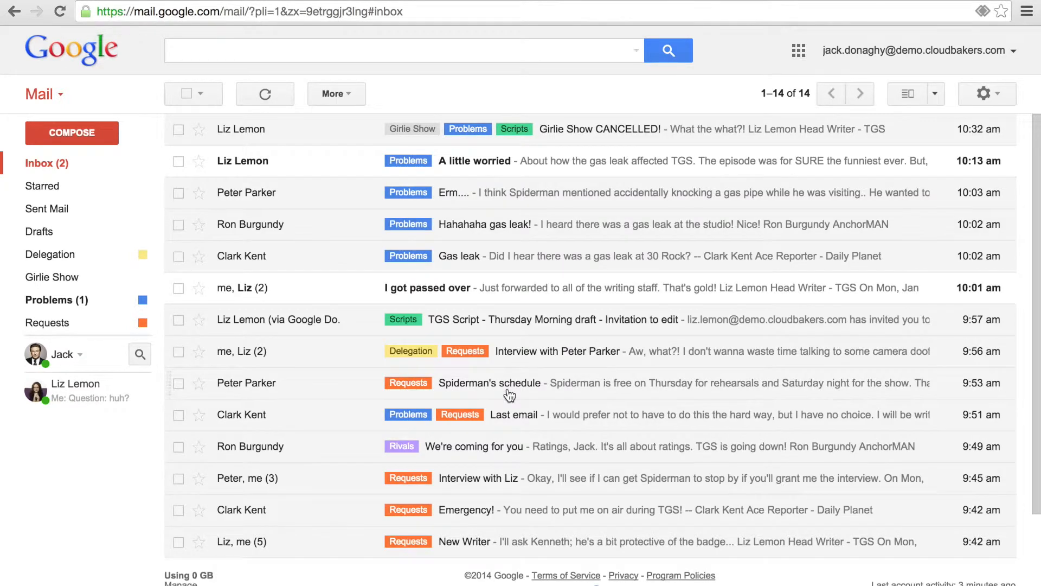
{"action": "left_click", "coordinate": [510, 391]}
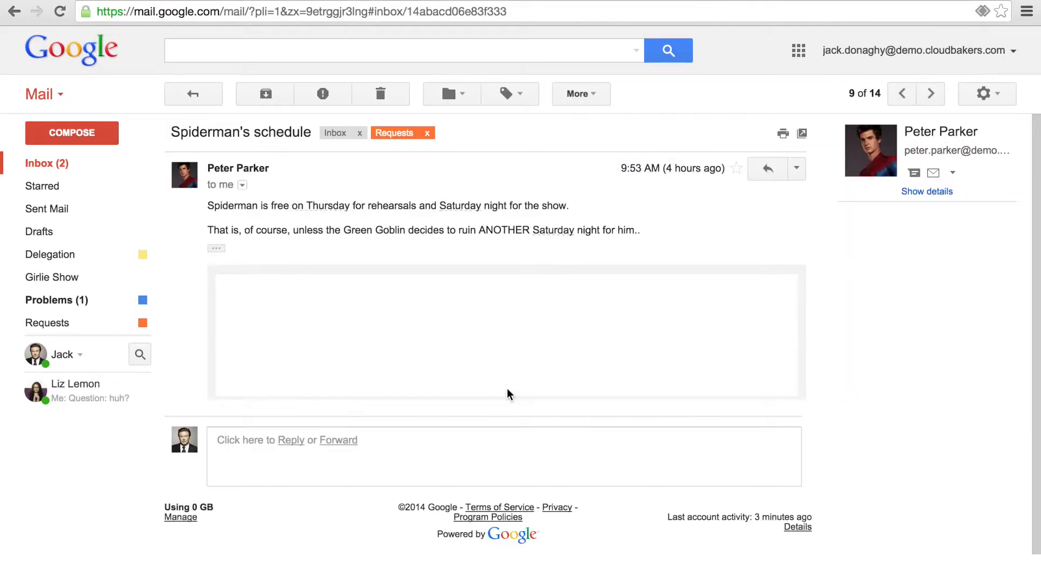
{"action": "left_click", "coordinate": [336, 207]}
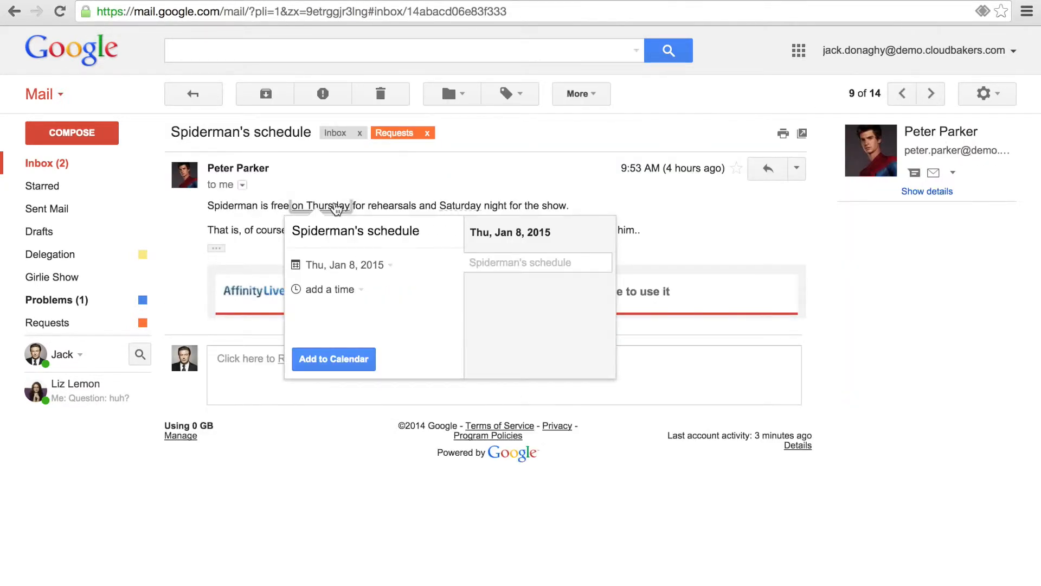
{"action": "left_click", "coordinate": [337, 360]}
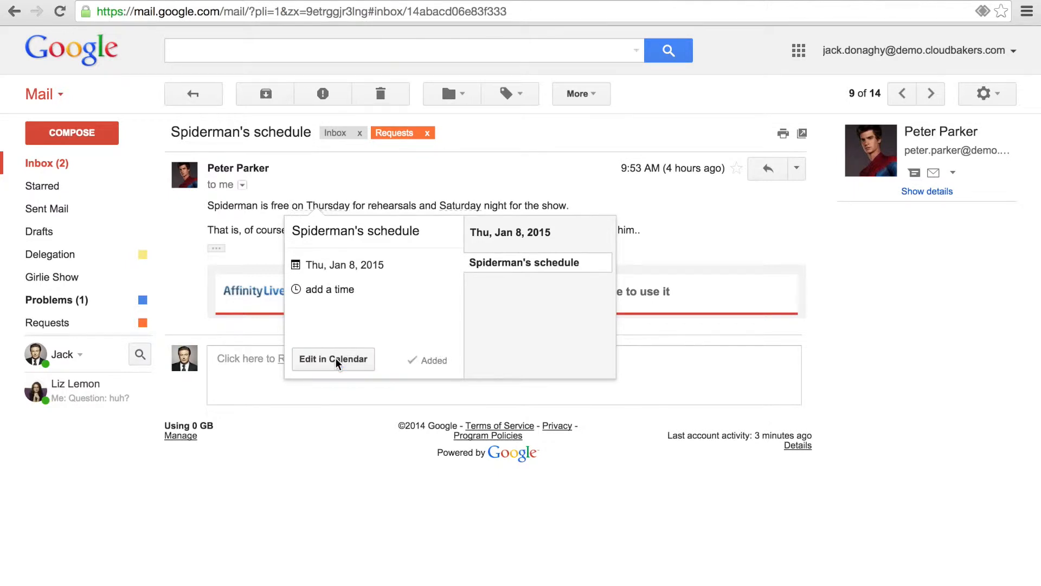
{"action": "left_click", "coordinate": [333, 359]}
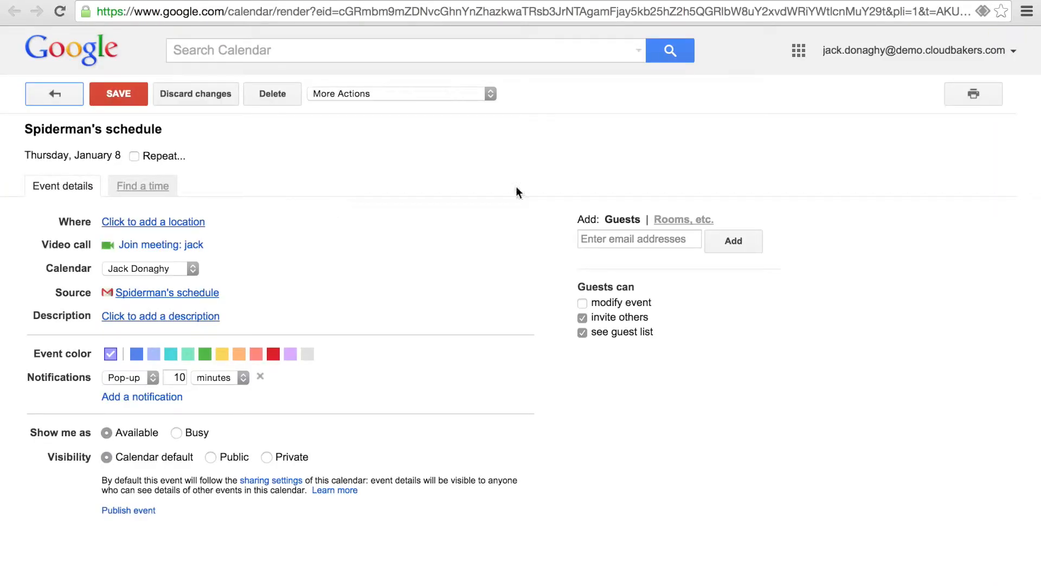
Step: Invite the email's sender as a guest, save the event and send the invitation
{"action": "left_click", "coordinate": [634, 239]}
{"action": "type", "text": "pet"}
{"action": "key", "text": "Return"}
{"action": "left_click", "coordinate": [118, 93]}
{"action": "left_click", "coordinate": [435, 352]}
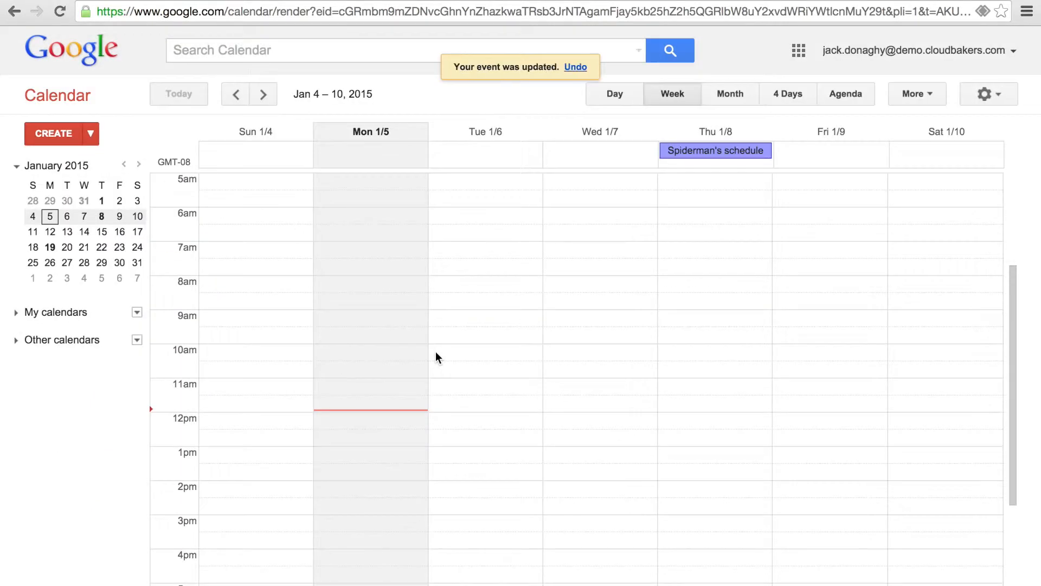
Step: Draft a Tuesday 1/6, 10am–1pm event titled 'Show Time!'
{"action": "left_click", "coordinate": [53, 133]}
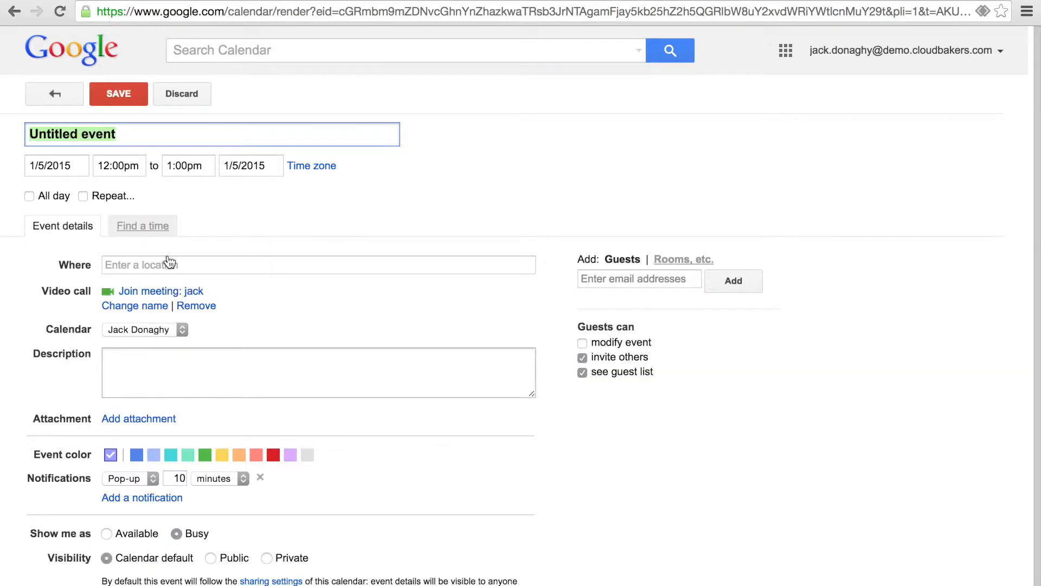
{"action": "left_click", "coordinate": [182, 93]}
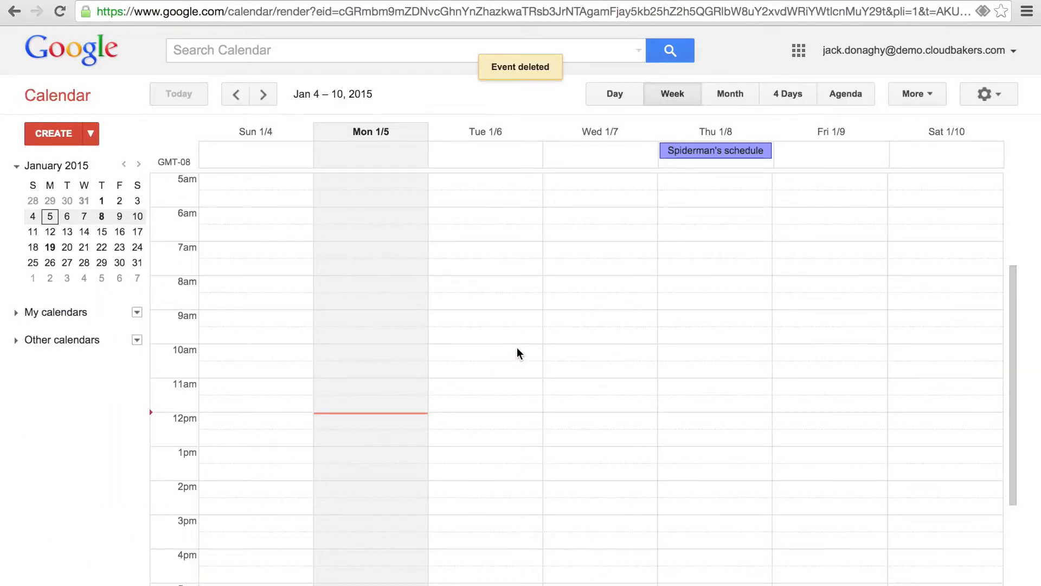
{"action": "left_click_drag", "start_coordinate": [515, 345], "coordinate": [511, 448]}
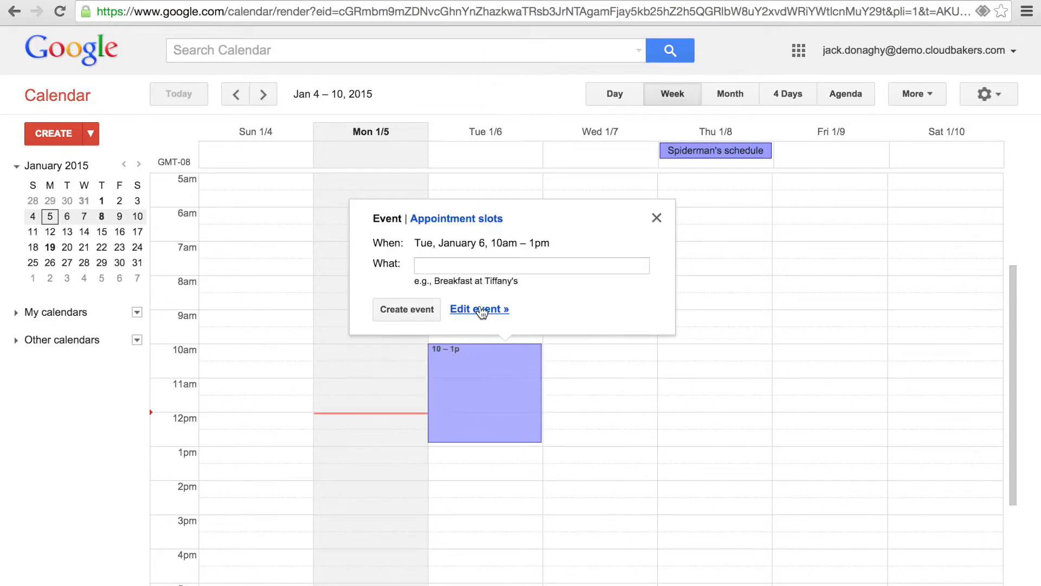
{"action": "left_click", "coordinate": [480, 305]}
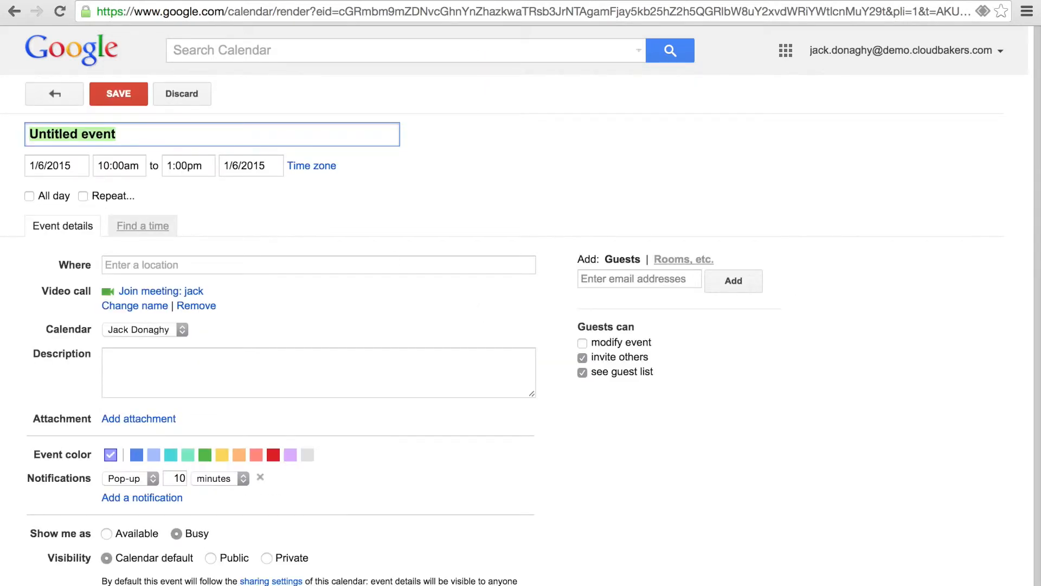
{"action": "type", "text": "Show Time"}
{"action": "key", "text": "BackSpace"}
{"action": "type", "text": "me!"}
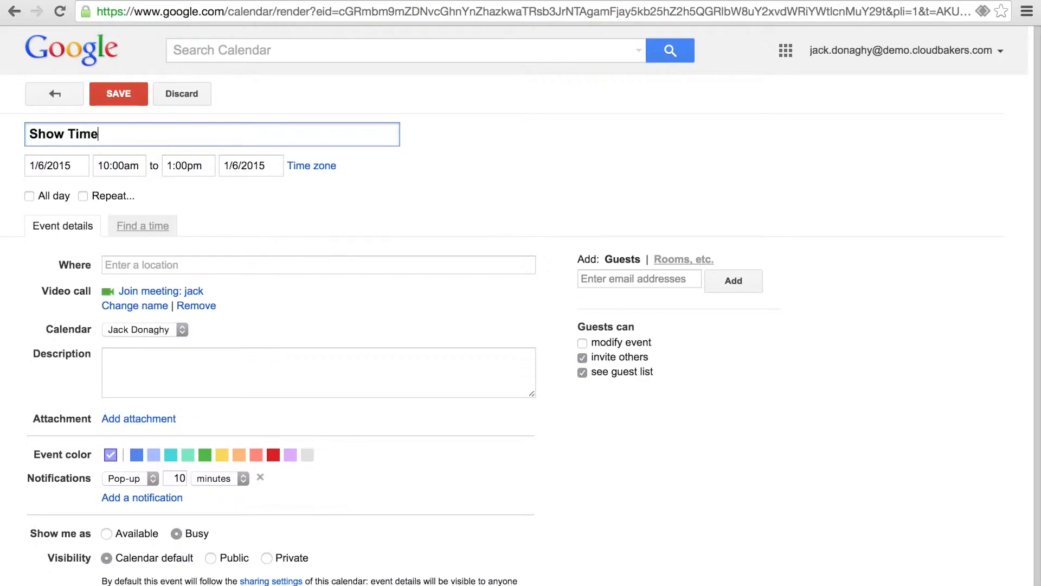
Step: Add two coworkers as guests to the Show Time! event
{"action": "left_click", "coordinate": [658, 272]}
{"action": "type", "text": "liz"}
{"action": "key", "text": "Return"}
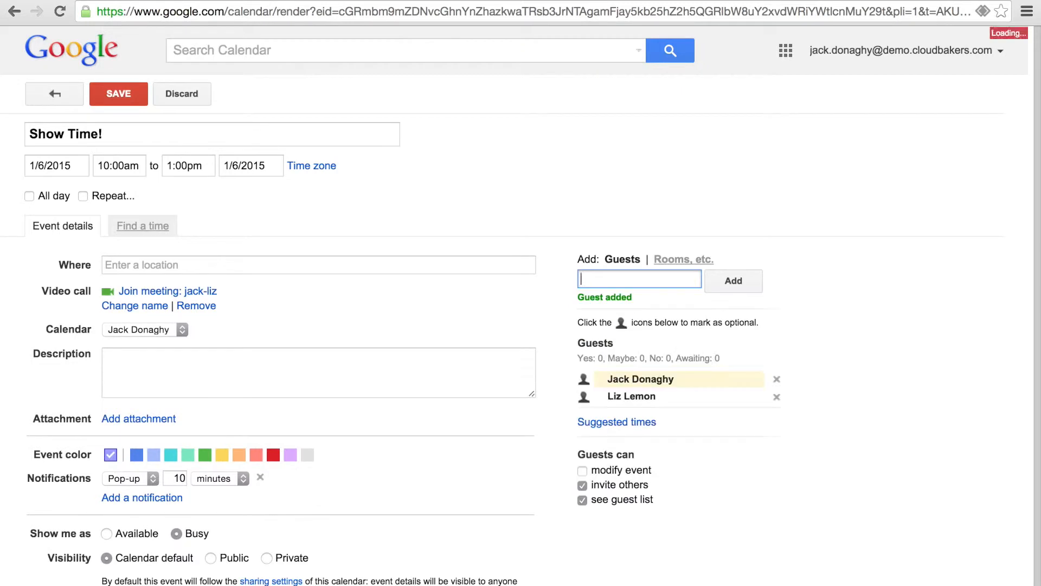
{"action": "type", "text": "clark"}
{"action": "key", "text": "Return"}
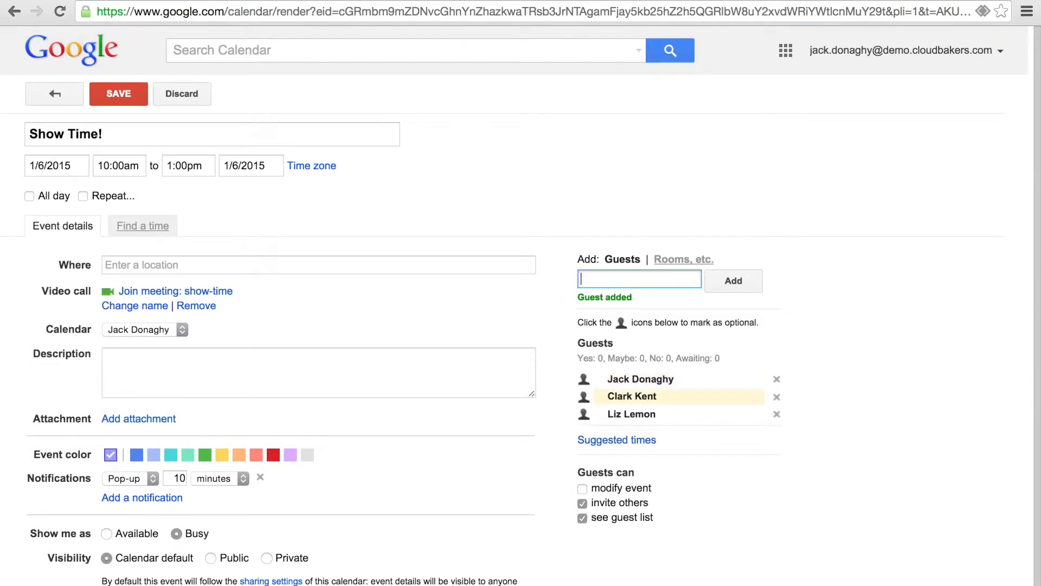
Step: Book Conference Room A for the Show Time! event
{"action": "left_click", "coordinate": [708, 261]}
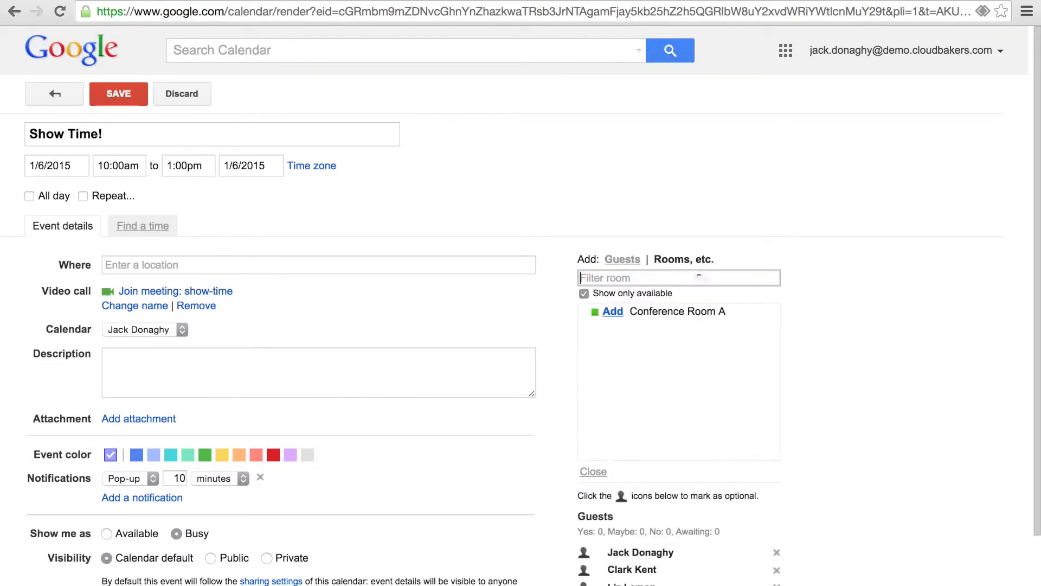
{"action": "left_click", "coordinate": [608, 313]}
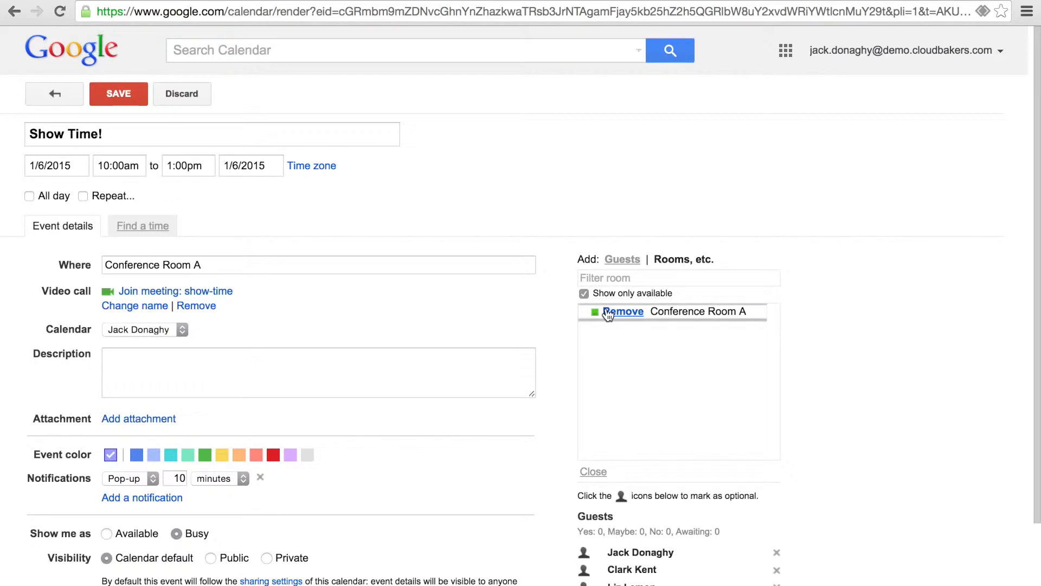
{"action": "left_click", "coordinate": [627, 262]}
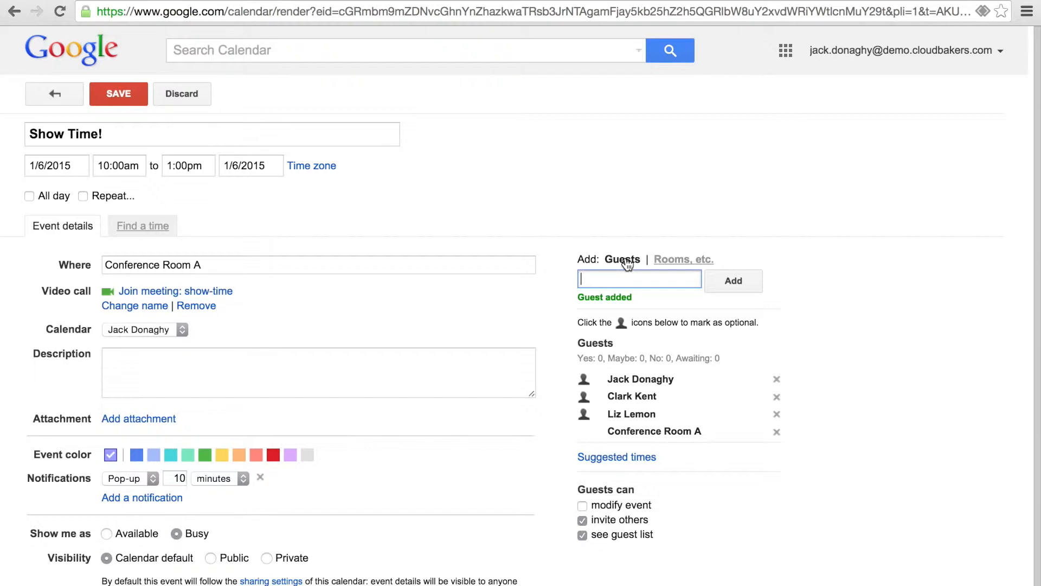
Step: Check suggested times, then save Show Time! and send the invitations
{"action": "left_click", "coordinate": [600, 460]}
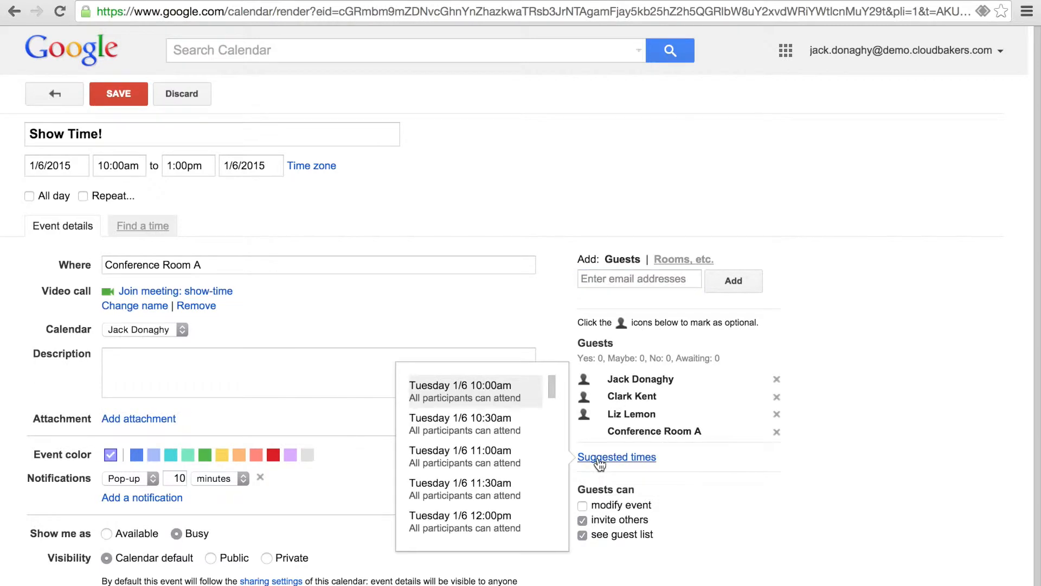
{"action": "scroll", "coordinate": [507, 466], "scroll_direction": "down", "scroll_amount": 2}
{"action": "scroll", "coordinate": [506, 478], "scroll_direction": "down", "scroll_amount": 5}
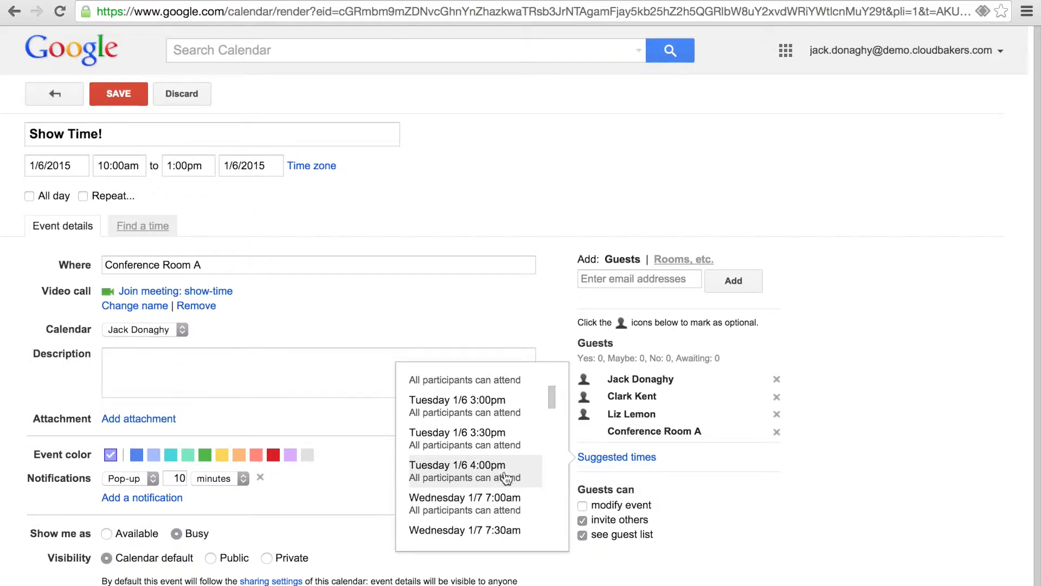
{"action": "scroll", "coordinate": [506, 478], "scroll_direction": "down", "scroll_amount": 8}
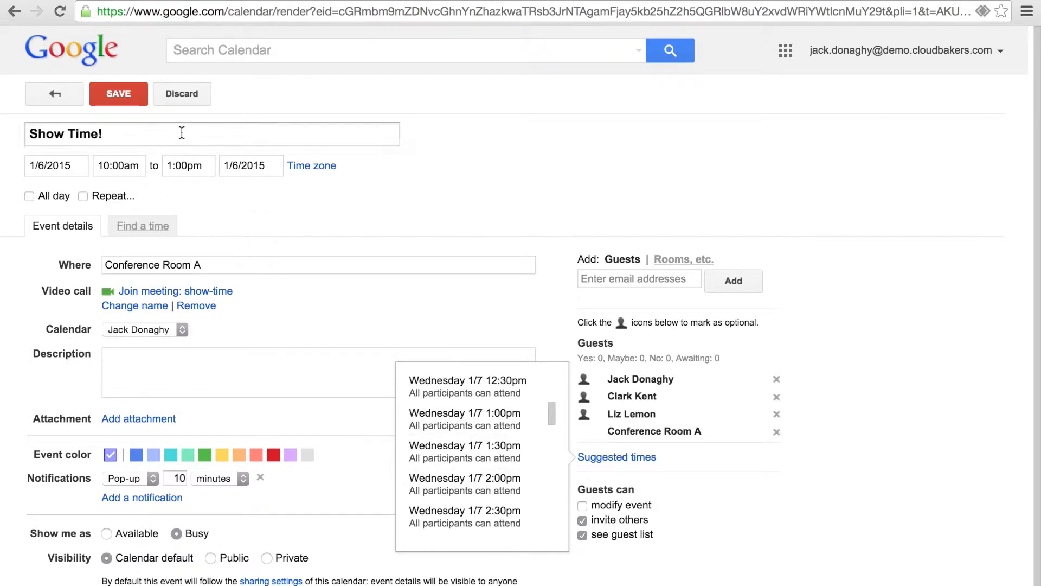
{"action": "left_click", "coordinate": [119, 94]}
{"action": "left_click", "coordinate": [433, 349]}
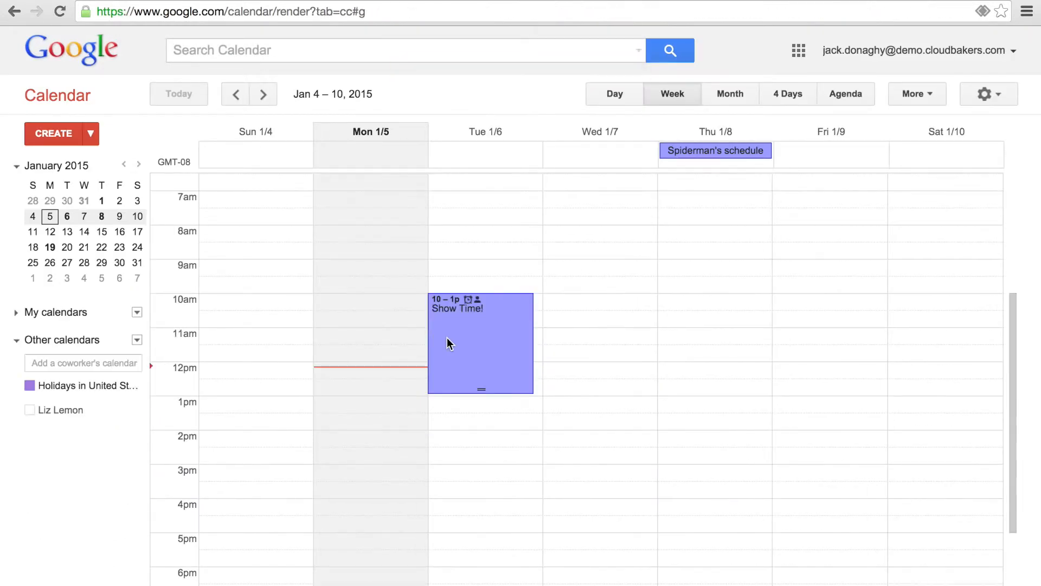
Step: Change the Show Time! event's visibility from Public to Private and save it
{"action": "left_click", "coordinate": [492, 313]}
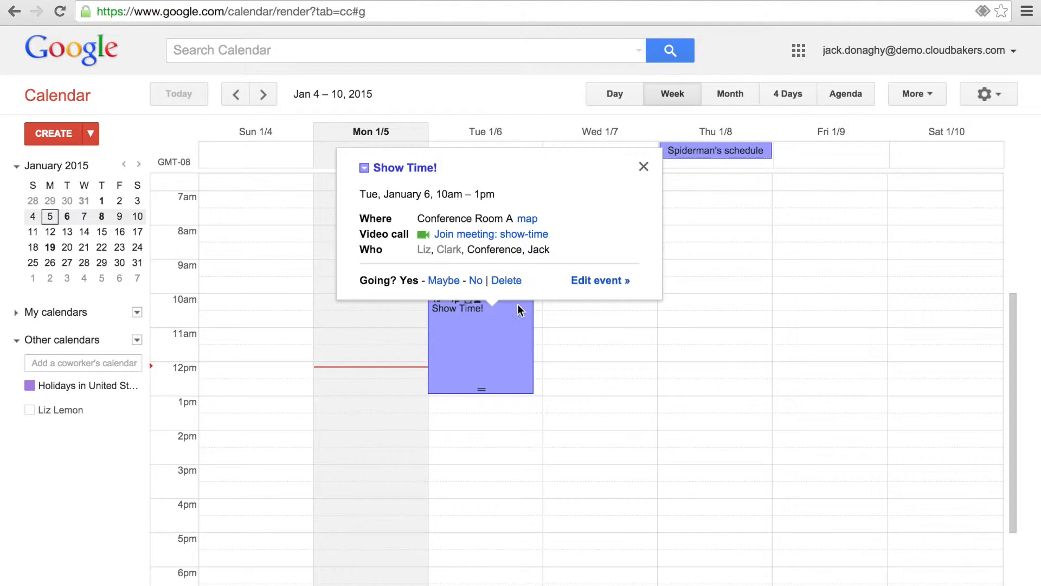
{"action": "left_click", "coordinate": [594, 282]}
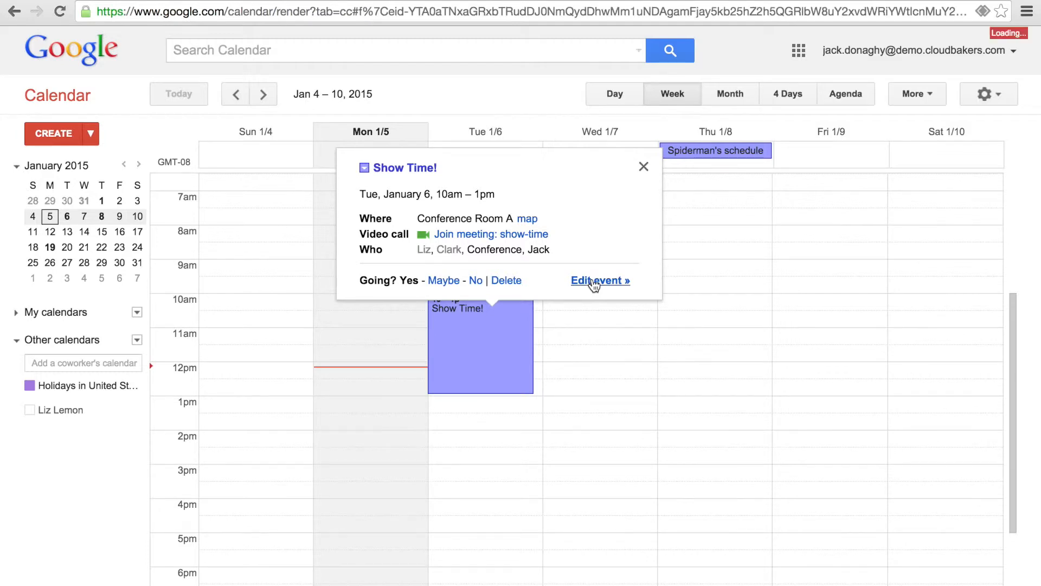
{"action": "scroll", "coordinate": [340, 543], "scroll_direction": "down", "scroll_amount": 1}
{"action": "scroll", "coordinate": [340, 539], "scroll_direction": "down", "scroll_amount": 1}
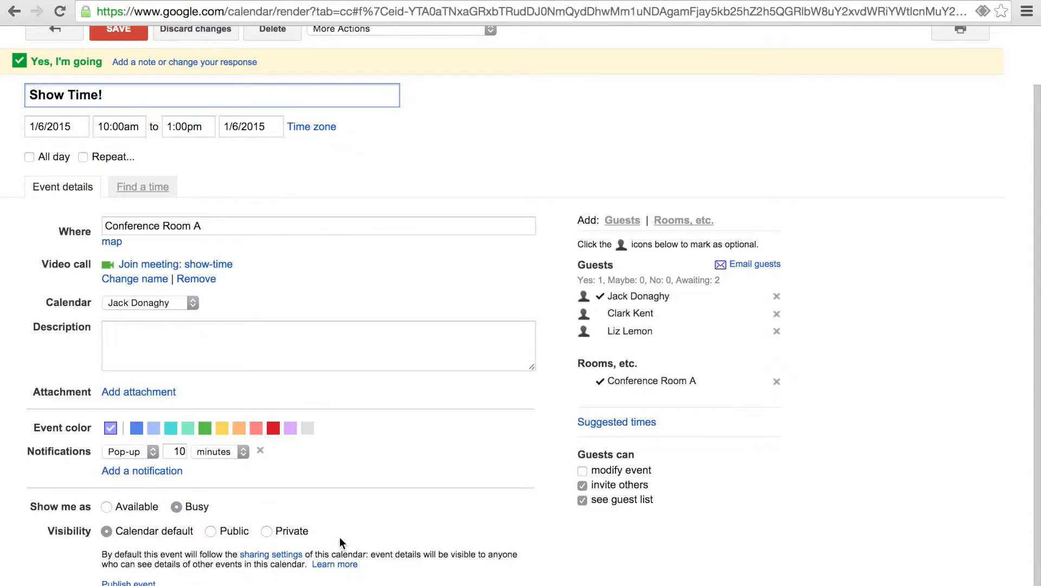
{"action": "left_click", "coordinate": [211, 531]}
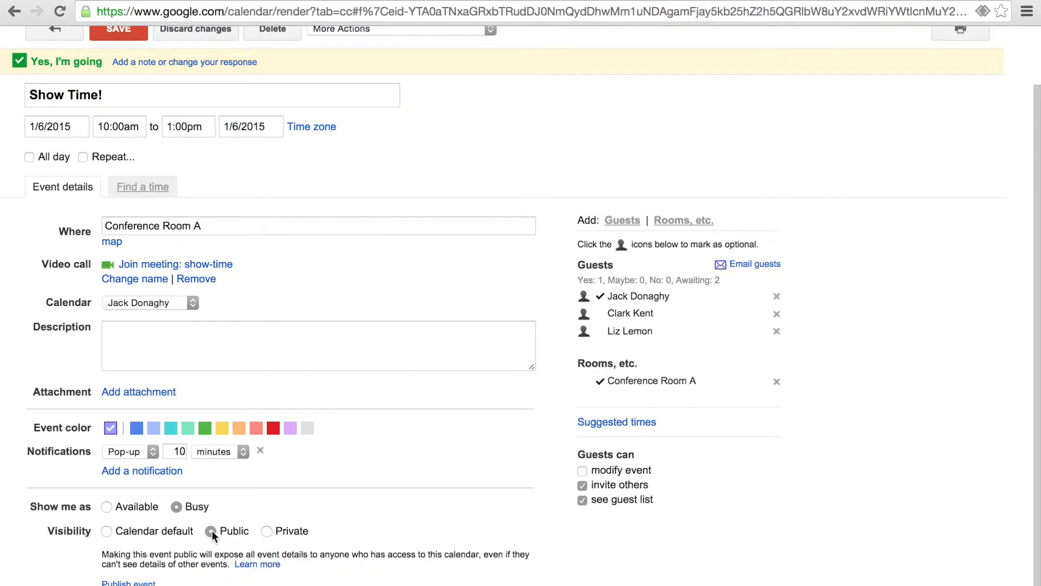
{"action": "left_click", "coordinate": [267, 531]}
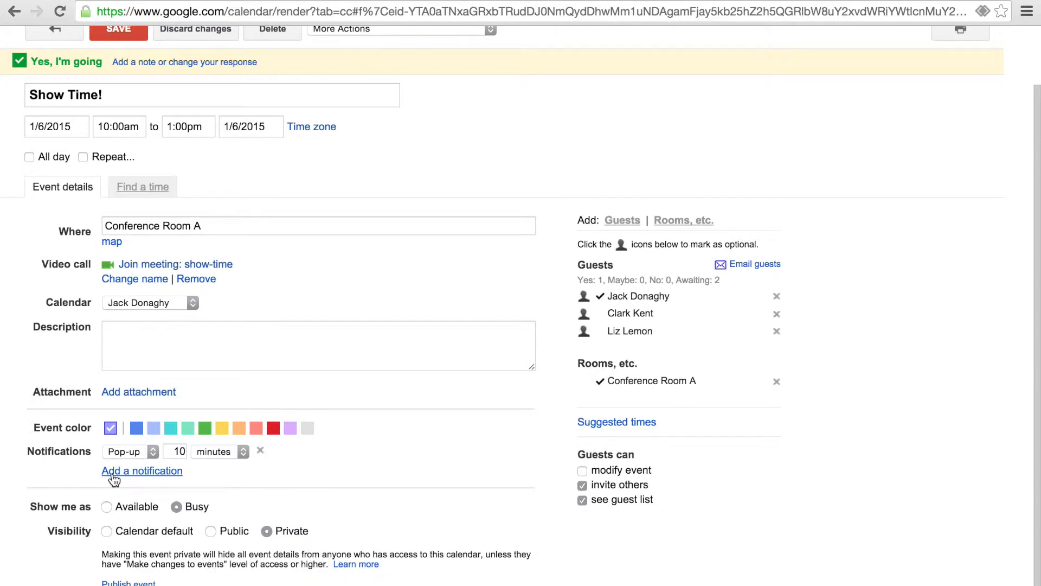
{"action": "left_click", "coordinate": [115, 38]}
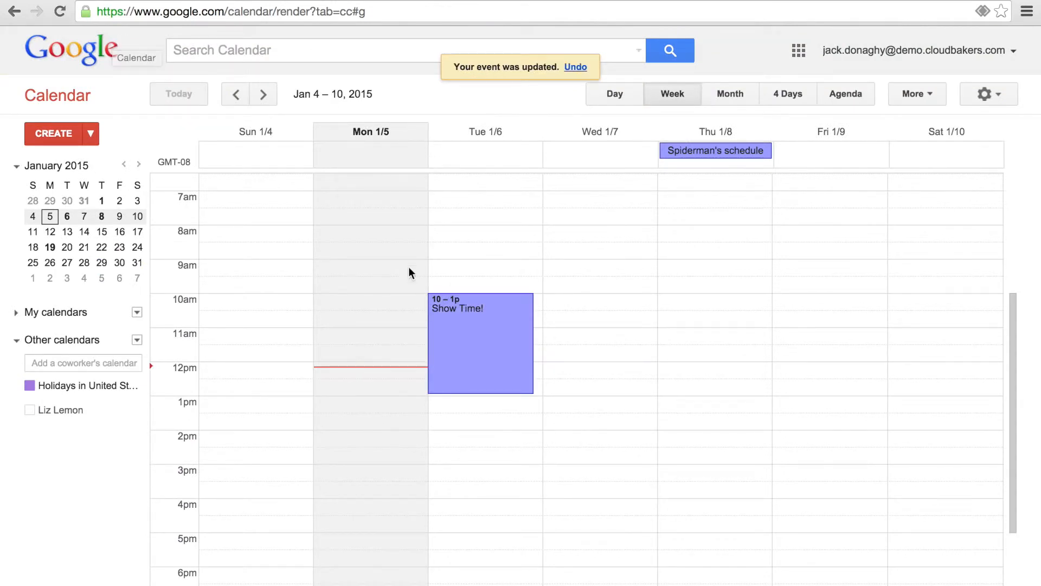
Step: Overlay a coworker's calendar, inspect their Tuesday 2:30p busy block, then hide it again
{"action": "left_click", "coordinate": [52, 414]}
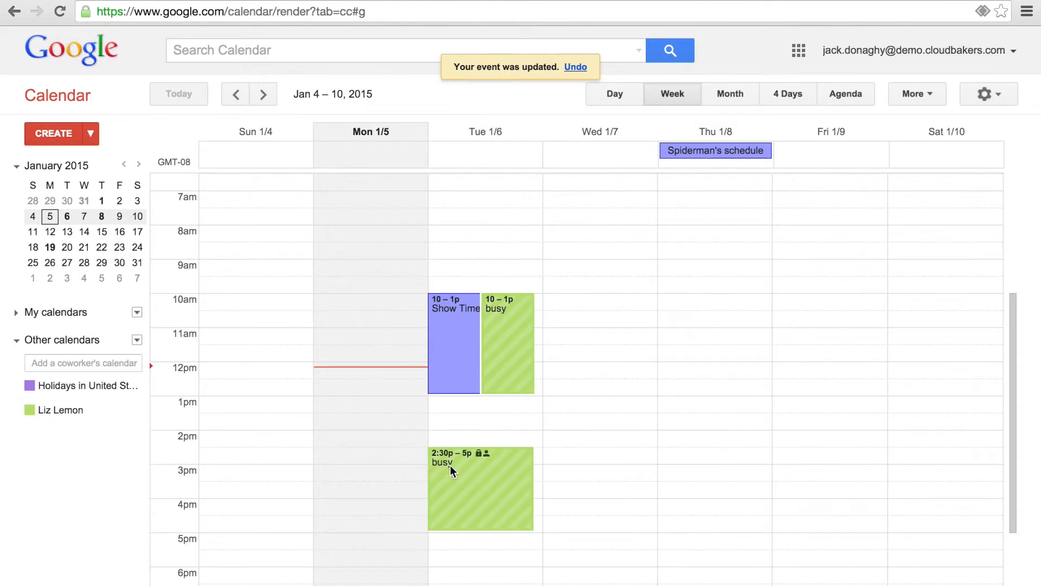
{"action": "left_click", "coordinate": [450, 466]}
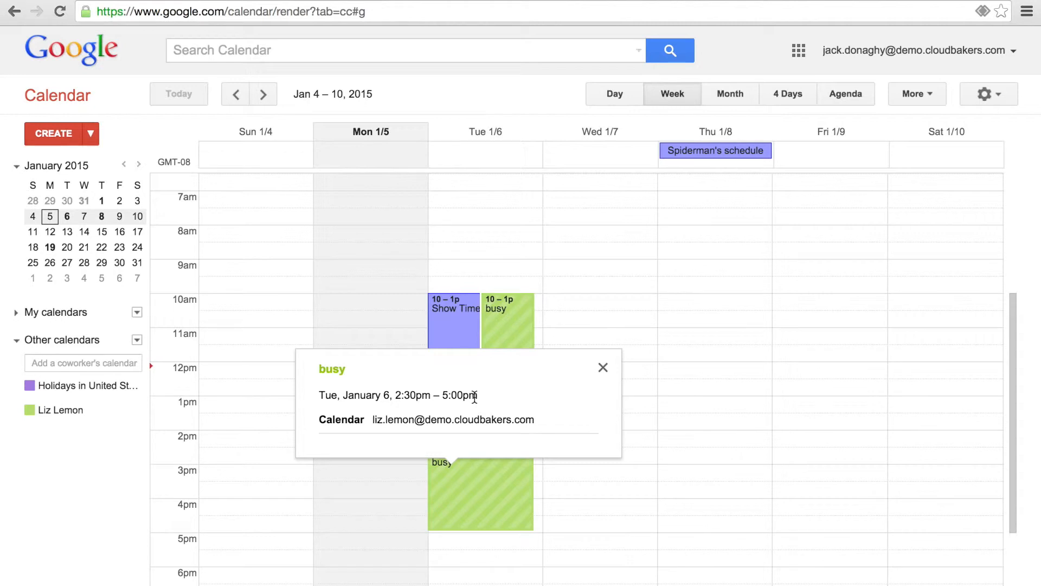
{"action": "left_click", "coordinate": [603, 368]}
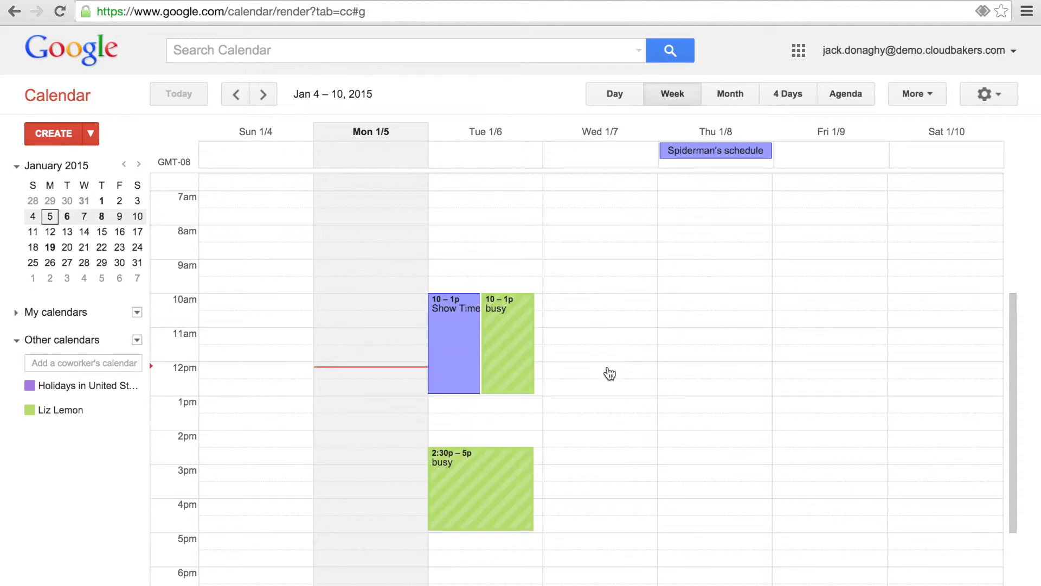
{"action": "left_click", "coordinate": [69, 411]}
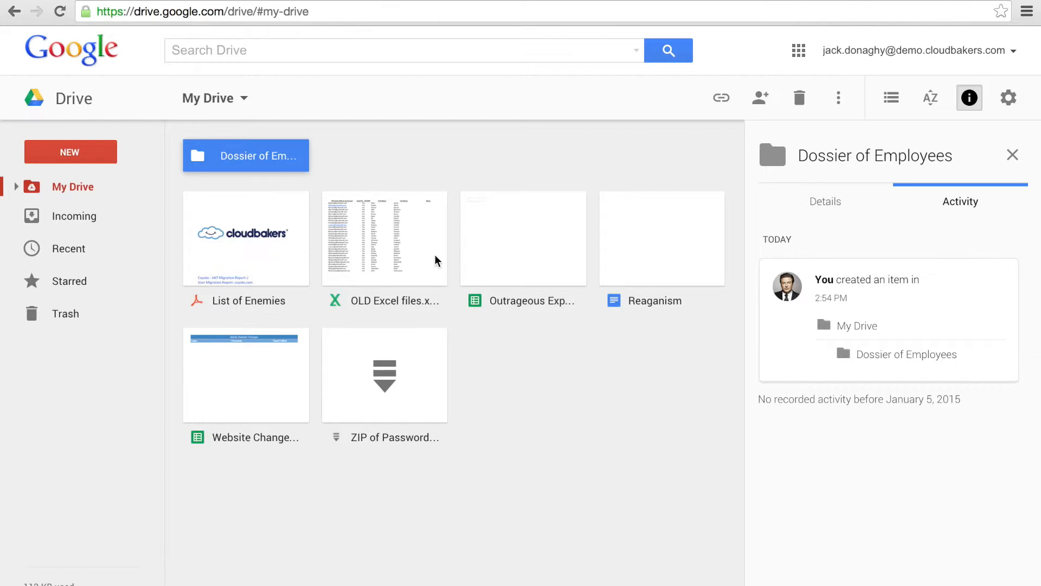
Step: Check the activity of Outrageous Expense Report, OLD Excel files.xlsx and List of Enemies, then of all My Drive
{"action": "left_click", "coordinate": [510, 260]}
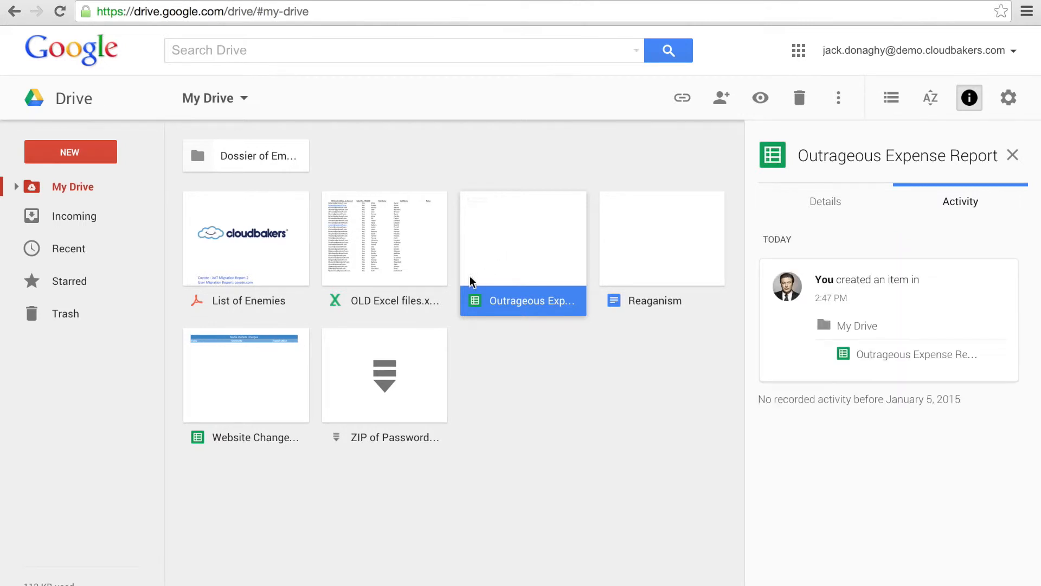
{"action": "left_click", "coordinate": [368, 300]}
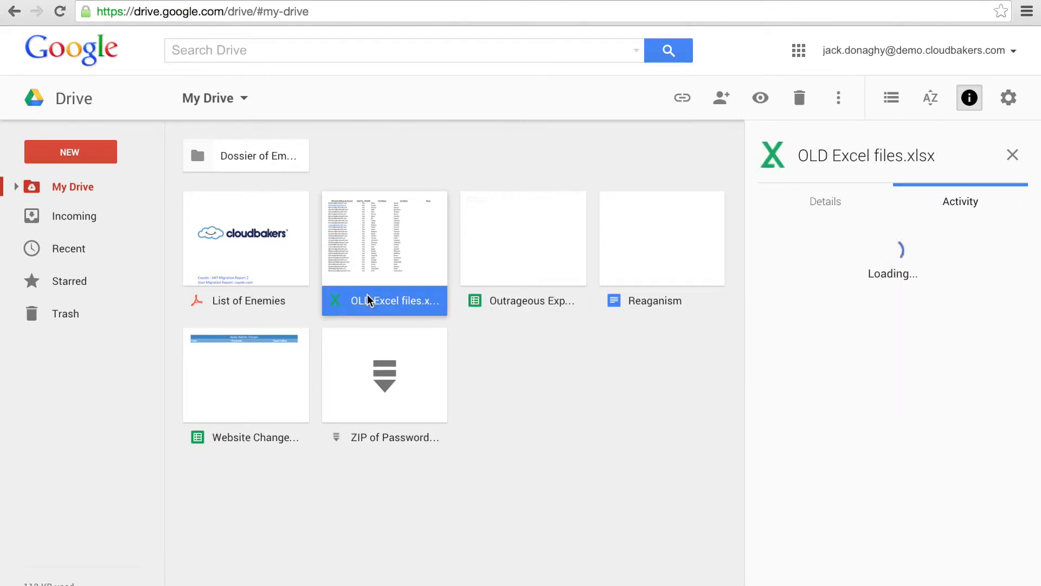
{"action": "left_click", "coordinate": [244, 306]}
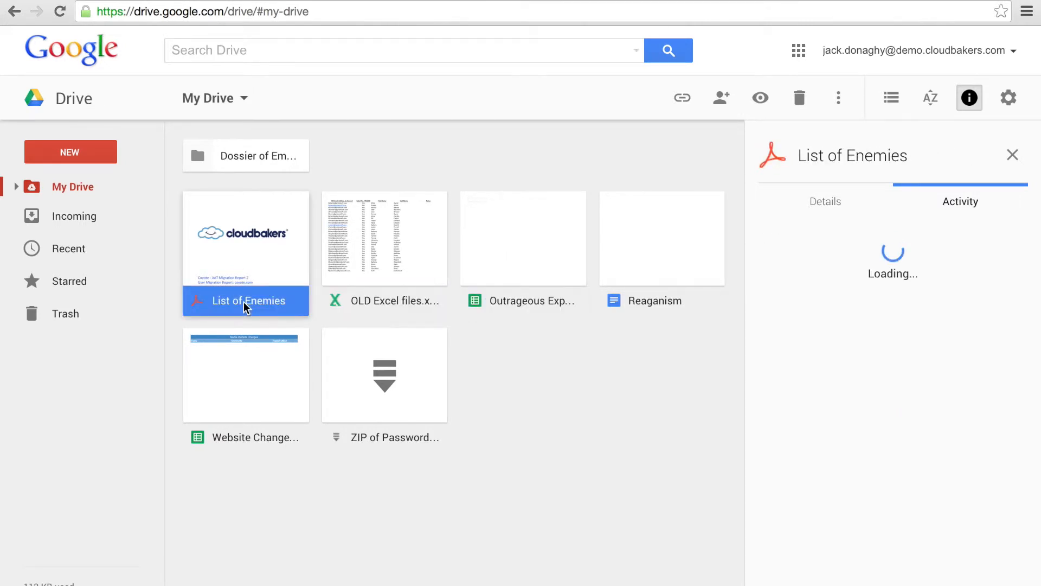
{"action": "left_click", "coordinate": [369, 155]}
Step: Look through the NEW > More creation options and dismiss them without creating anything
{"action": "left_click", "coordinate": [112, 153]}
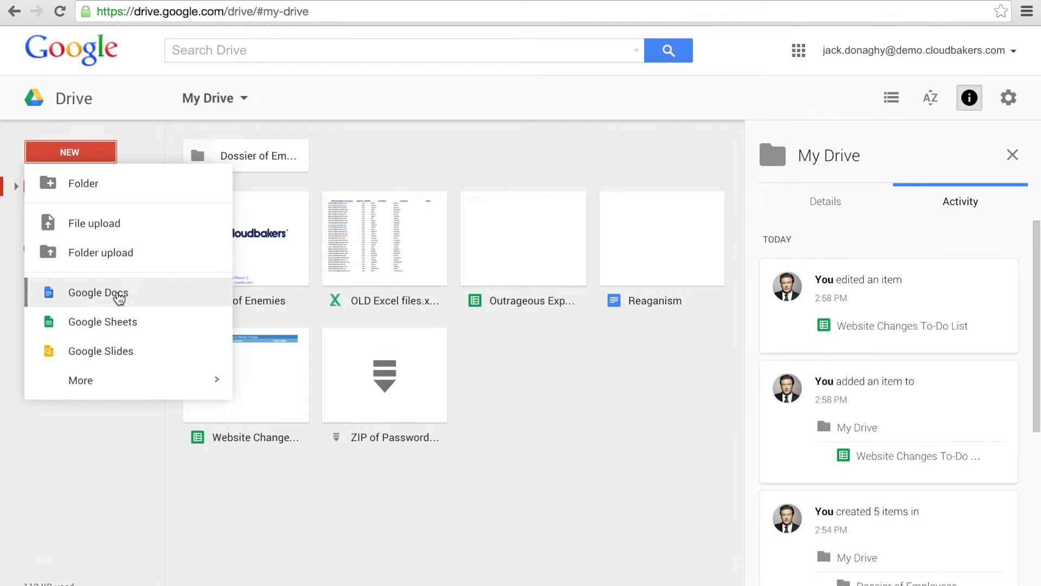
{"action": "mouse_move", "coordinate": [122, 392]}
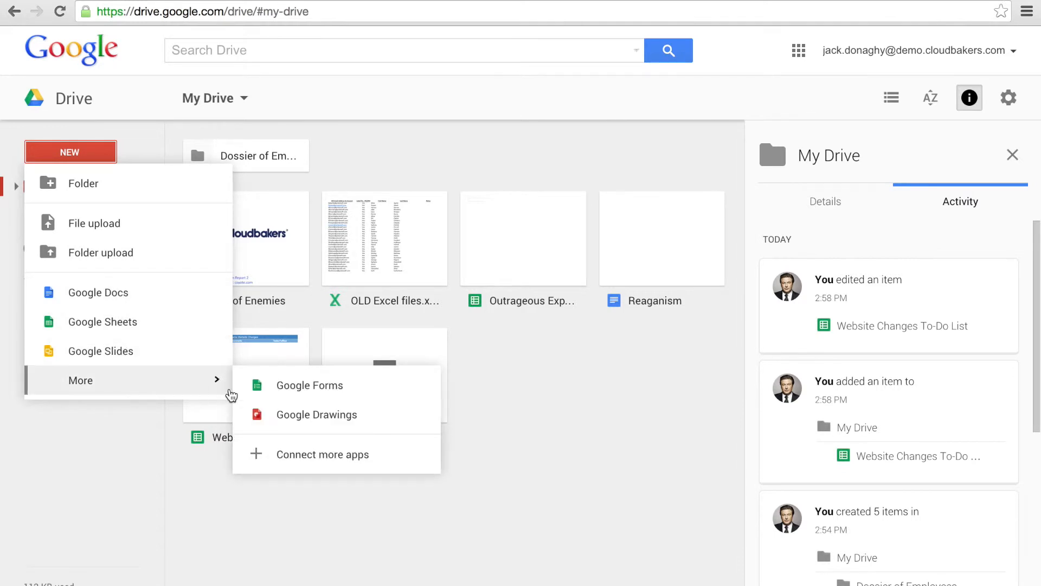
{"action": "left_click", "coordinate": [530, 438]}
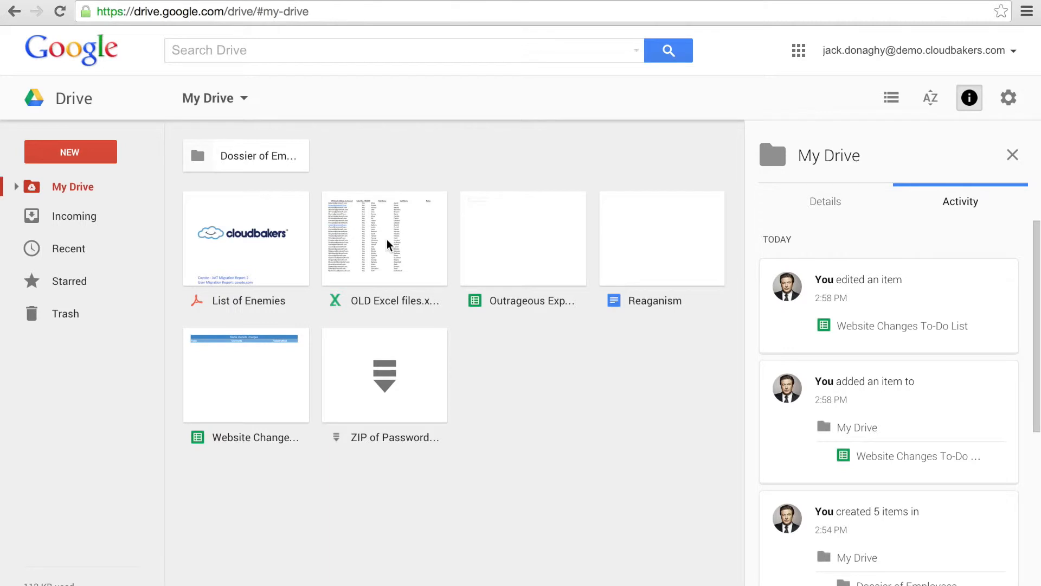
Step: Open Reaganism and write 'This time, I'm editing on the desktop!' and 'Next time, my phone!' on separate lines
{"action": "double_click", "coordinate": [644, 251]}
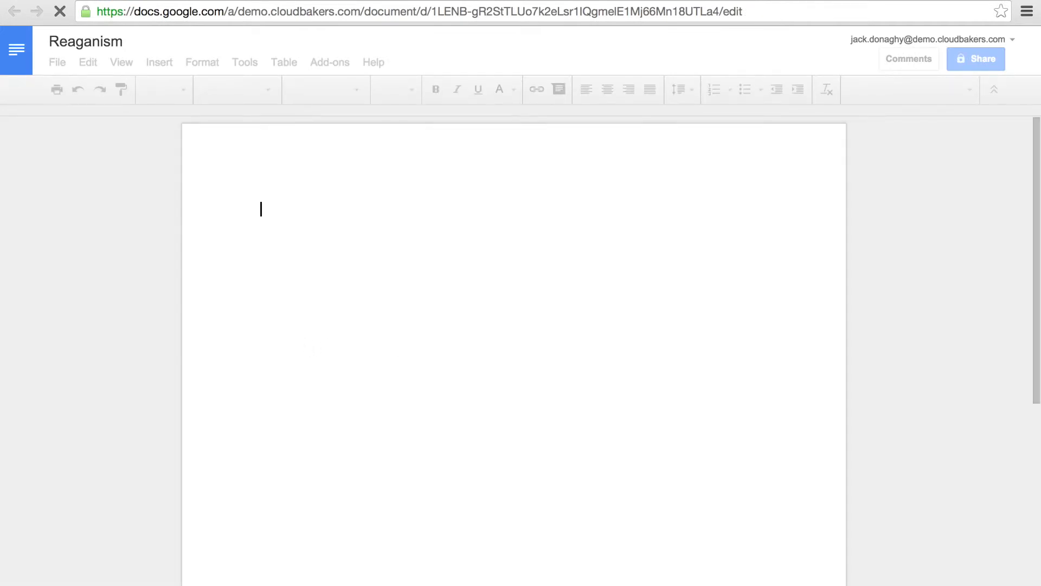
{"action": "type", "text": "This"}
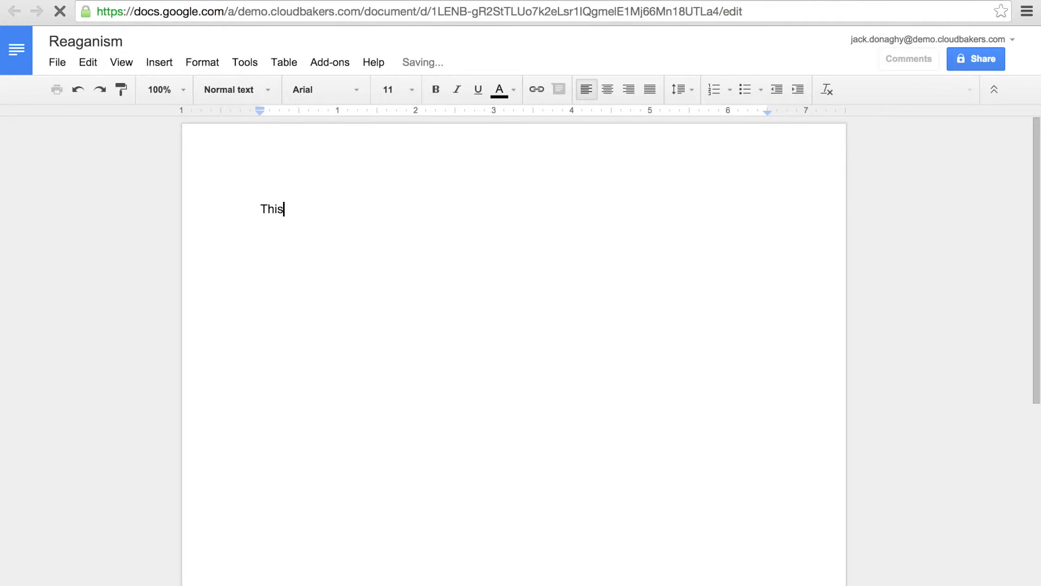
{"action": "type", "text": " time, I'm editing on the "}
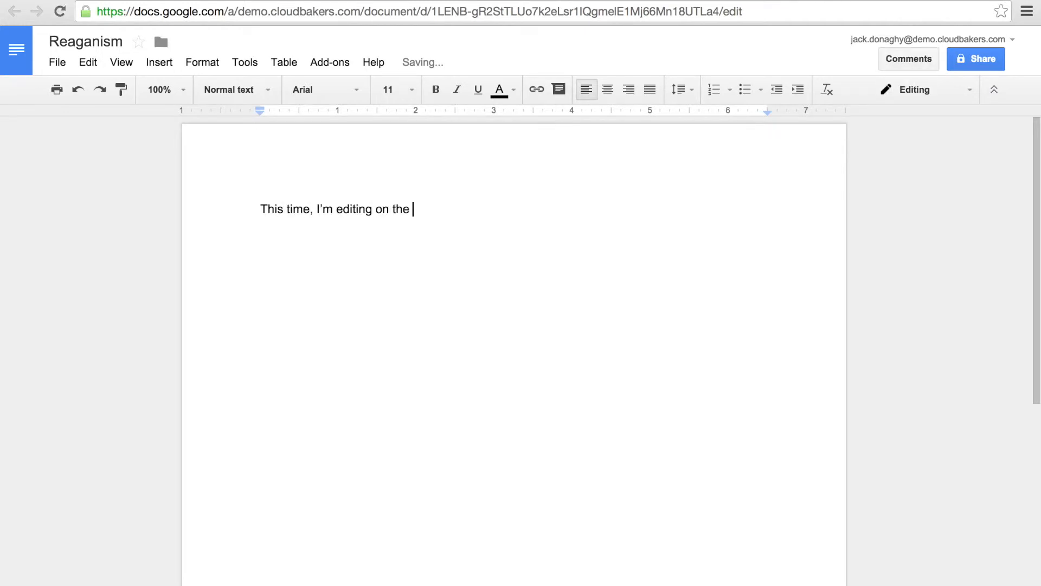
{"action": "type", "text": "desktop!"}
{"action": "key", "text": "Return"}
{"action": "key", "text": "Return"}
{"action": "type", "text": "Next time, my phone!"}
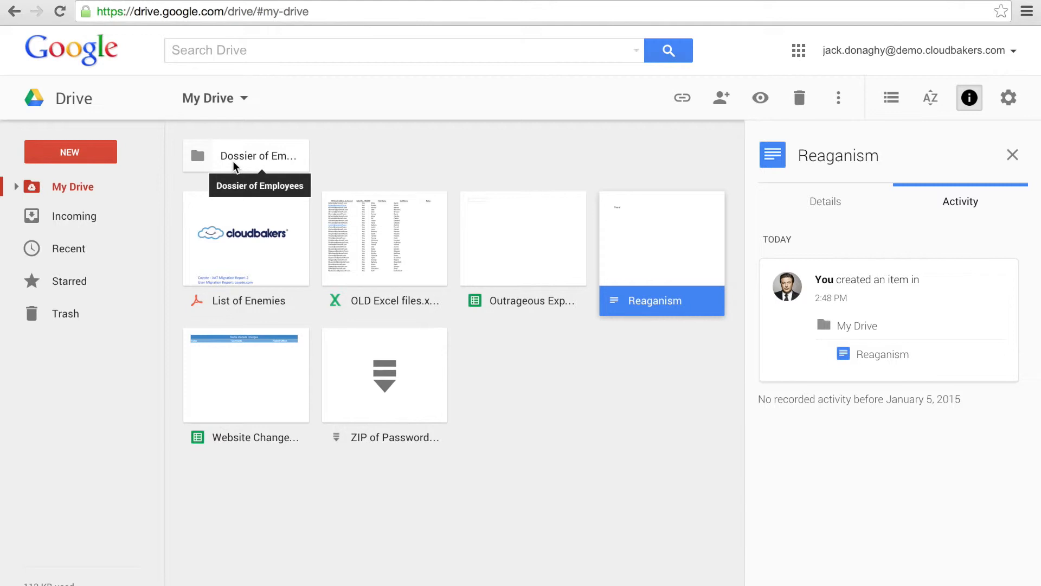
Step: Open the Website Changes To-Do List and enter the task 'Think of ideas!' in cell A3
{"action": "double_click", "coordinate": [249, 380]}
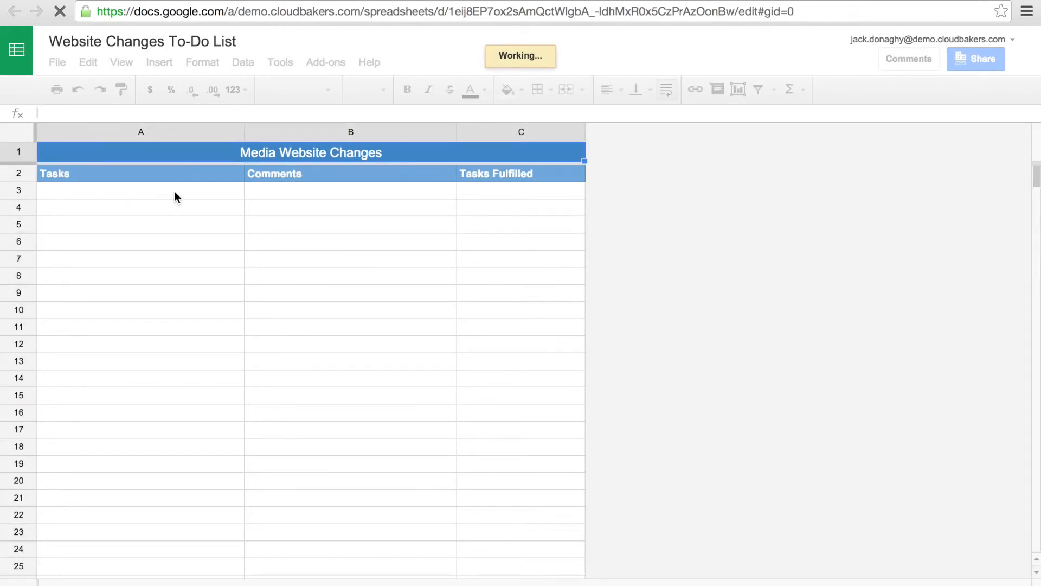
{"action": "left_click", "coordinate": [175, 193]}
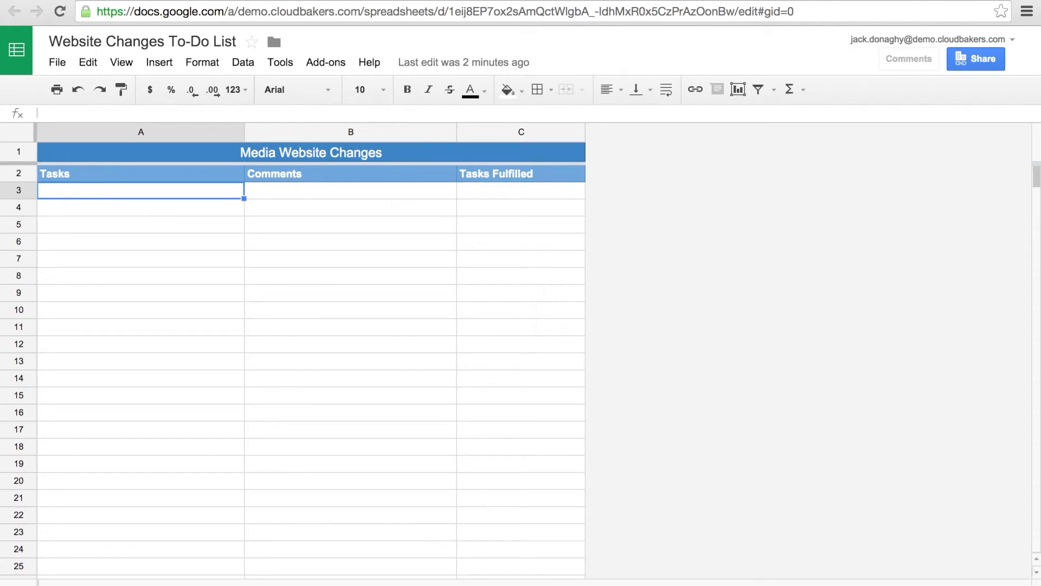
{"action": "type", "text": "Think of ideas!"}
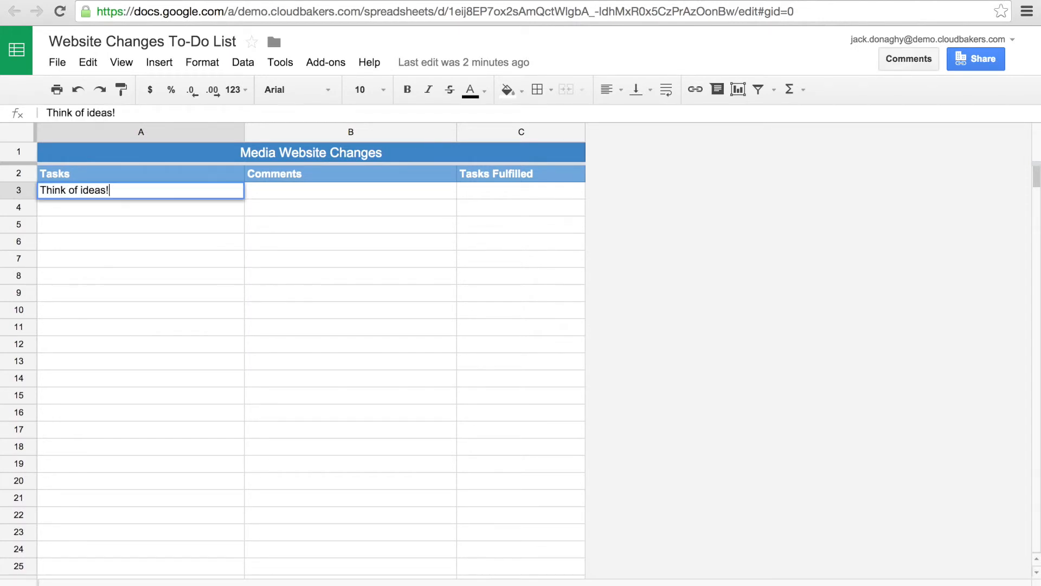
{"action": "left_click", "coordinate": [288, 194]}
{"action": "left_click", "coordinate": [975, 59]}
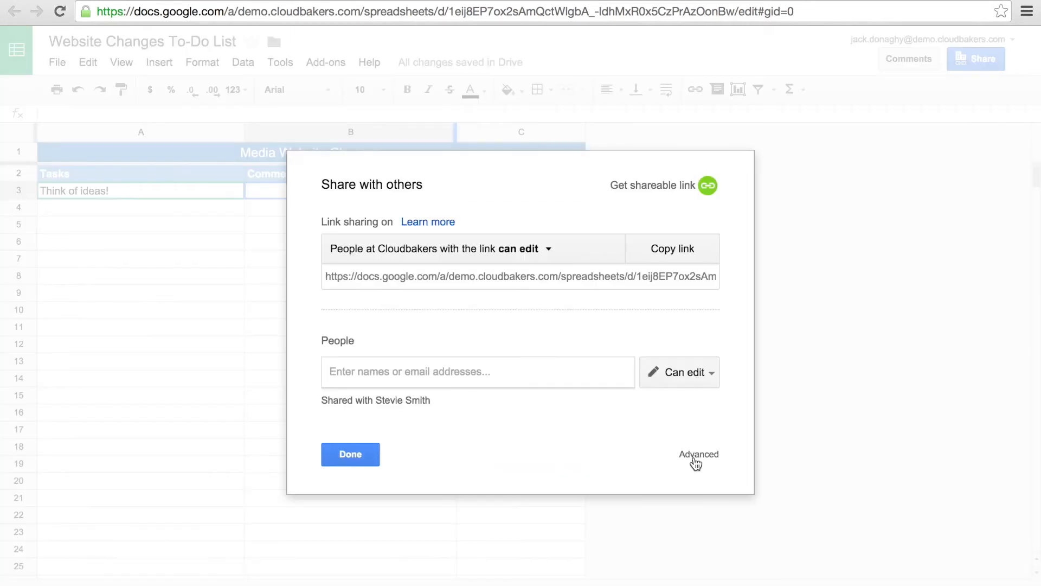
Step: Invite the coworker with Can edit permission from the advanced sharing settings and send the invitation
{"action": "left_click", "coordinate": [696, 454]}
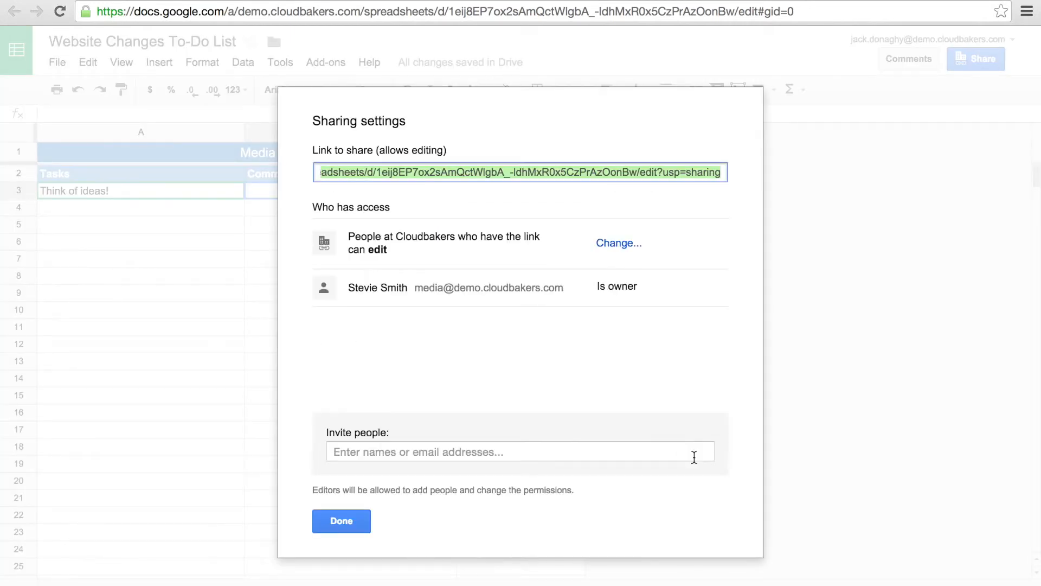
{"action": "left_click", "coordinate": [459, 451]}
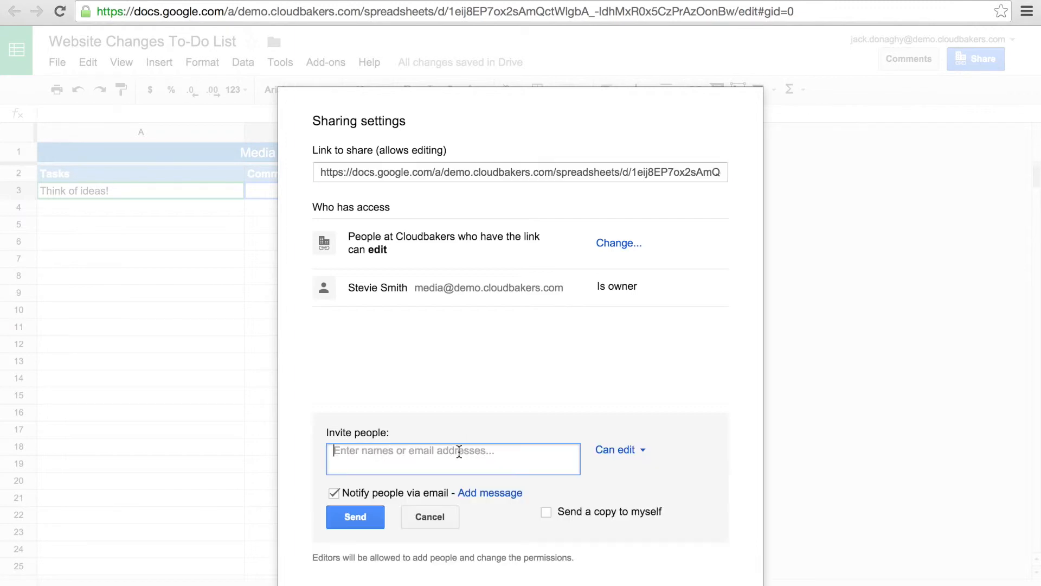
{"action": "type", "text": "liz"}
{"action": "key", "text": "Return"}
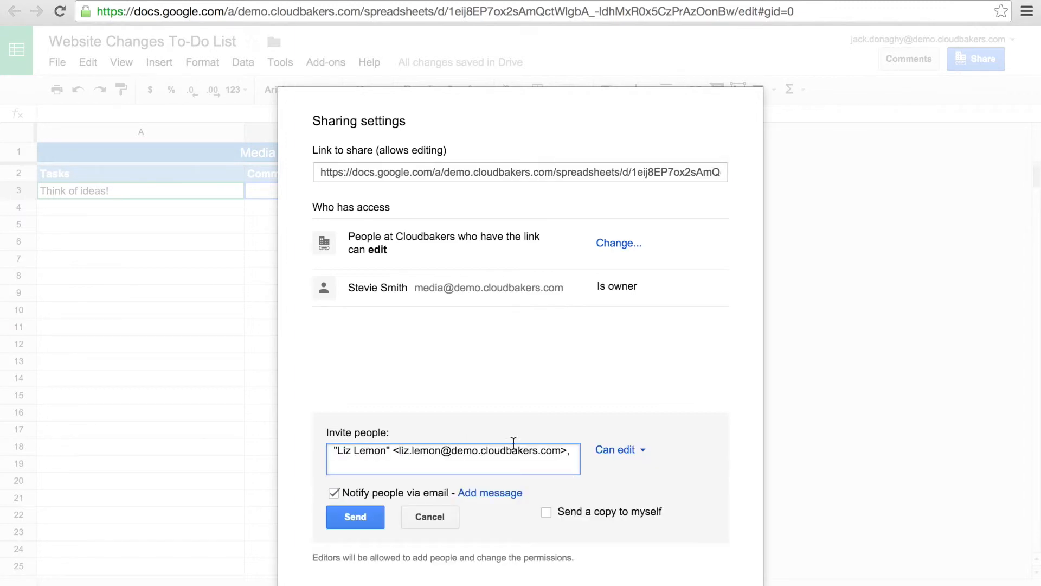
{"action": "left_click", "coordinate": [619, 450]}
{"action": "left_click", "coordinate": [628, 483]}
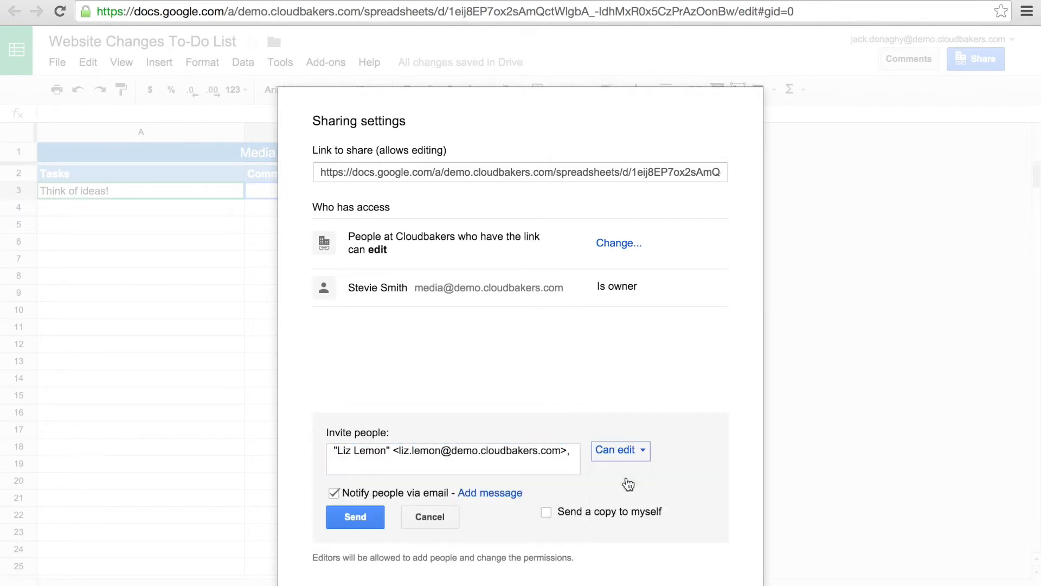
{"action": "left_click", "coordinate": [356, 518]}
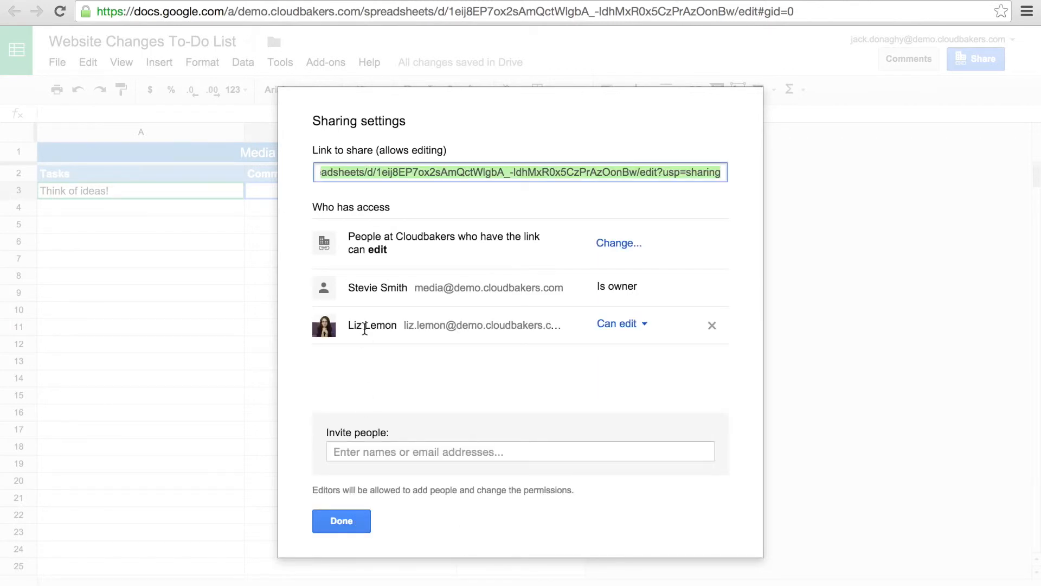
{"action": "left_click", "coordinate": [362, 520]}
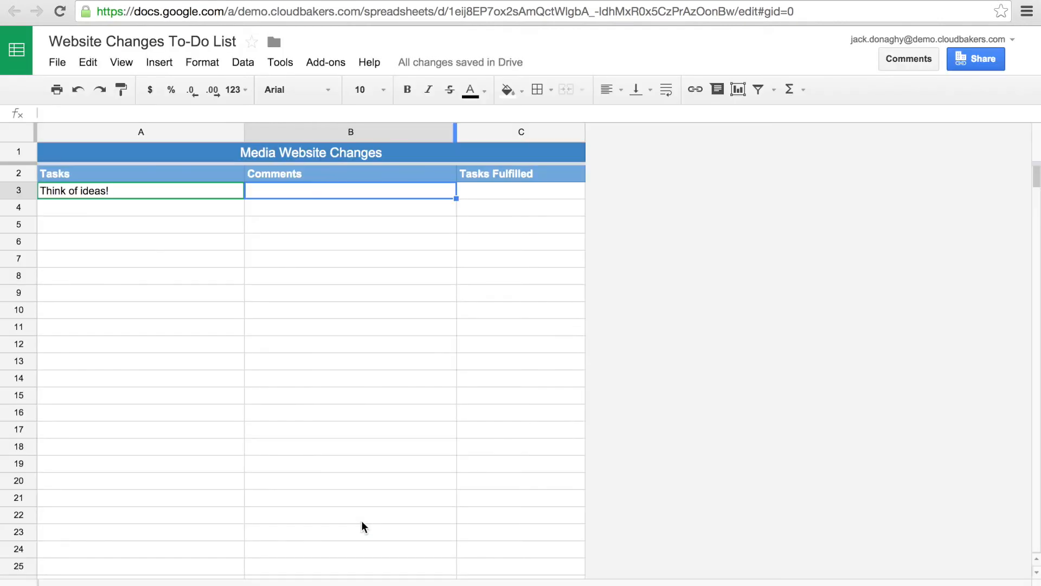
{"action": "left_click", "coordinate": [57, 64]}
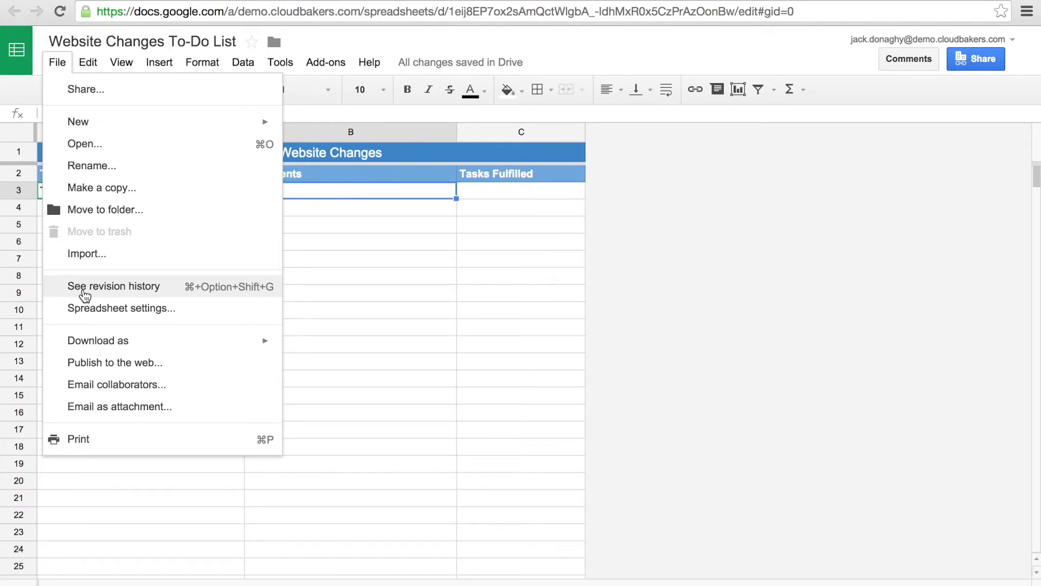
Step: Browse the revision history's November 21 and latest versions, then close it to resume editing the current sheet
{"action": "left_click", "coordinate": [85, 291]}
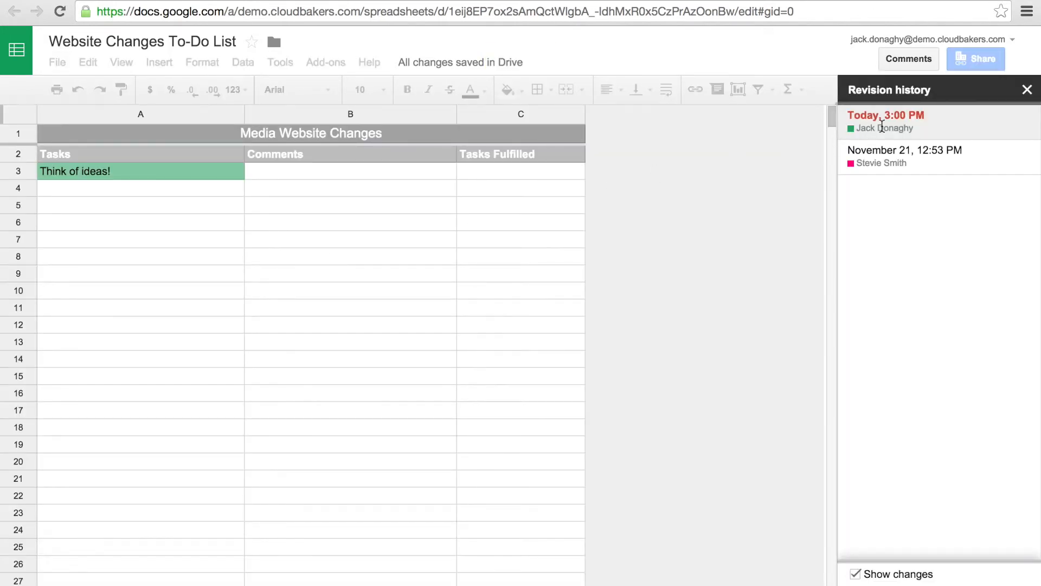
{"action": "left_click", "coordinate": [886, 150]}
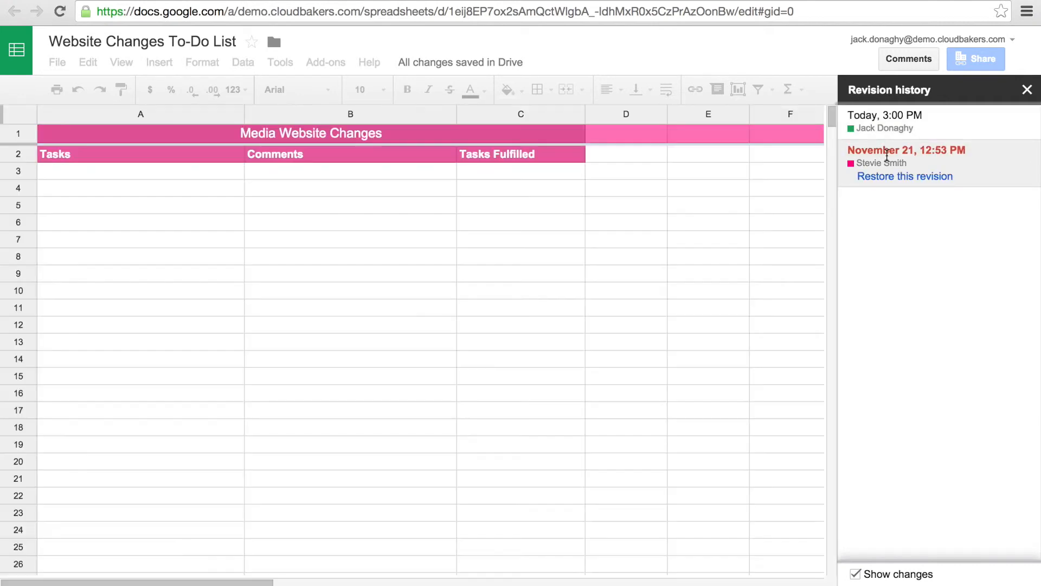
{"action": "left_click", "coordinate": [901, 129]}
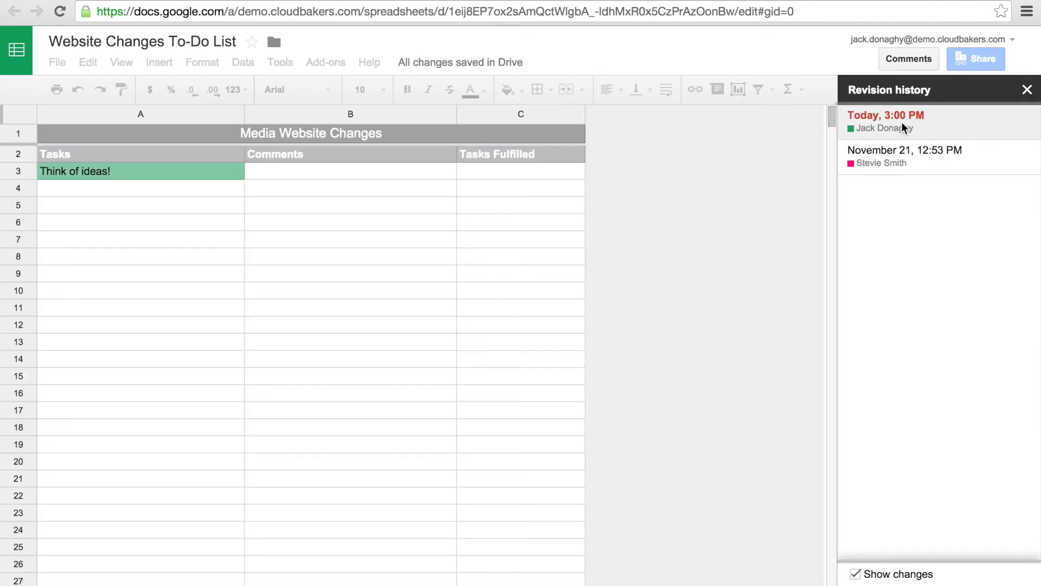
{"action": "left_click", "coordinate": [1027, 90]}
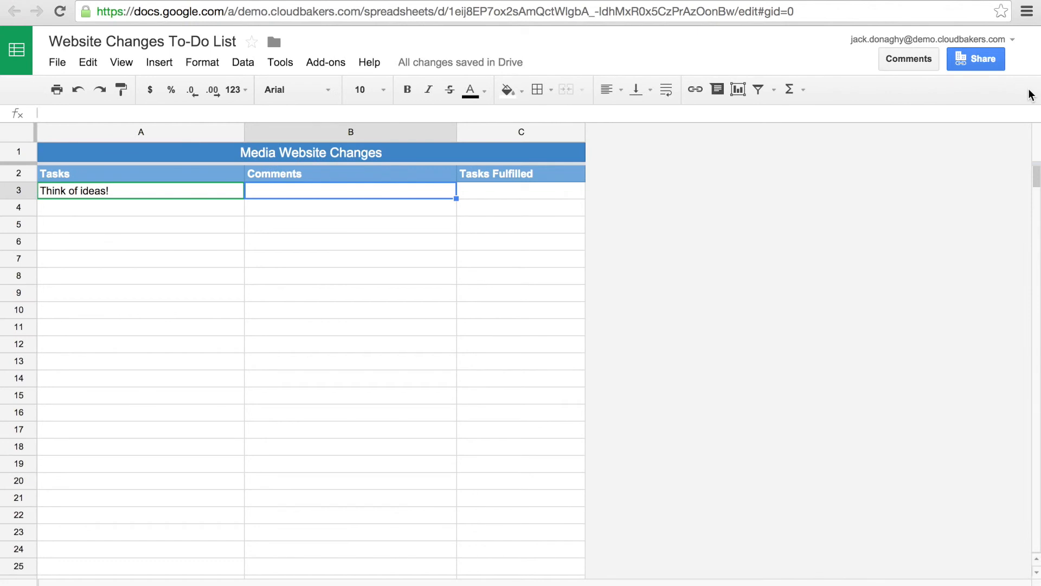
{"action": "left_click", "coordinate": [489, 233]}
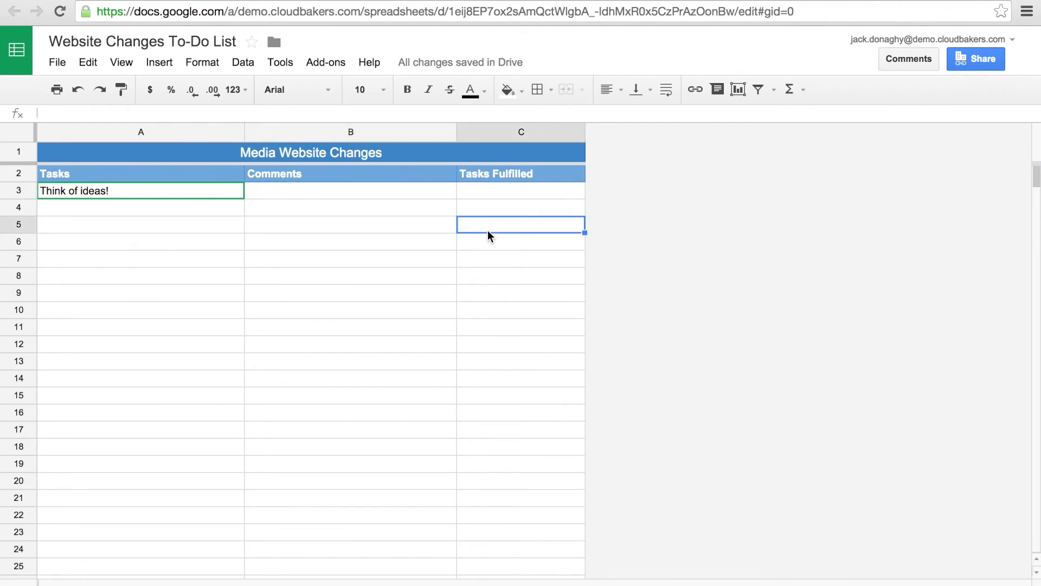
Step: Change the invited coworker's access from Can edit to Can comment and save the sharing settings
{"action": "left_click", "coordinate": [982, 61]}
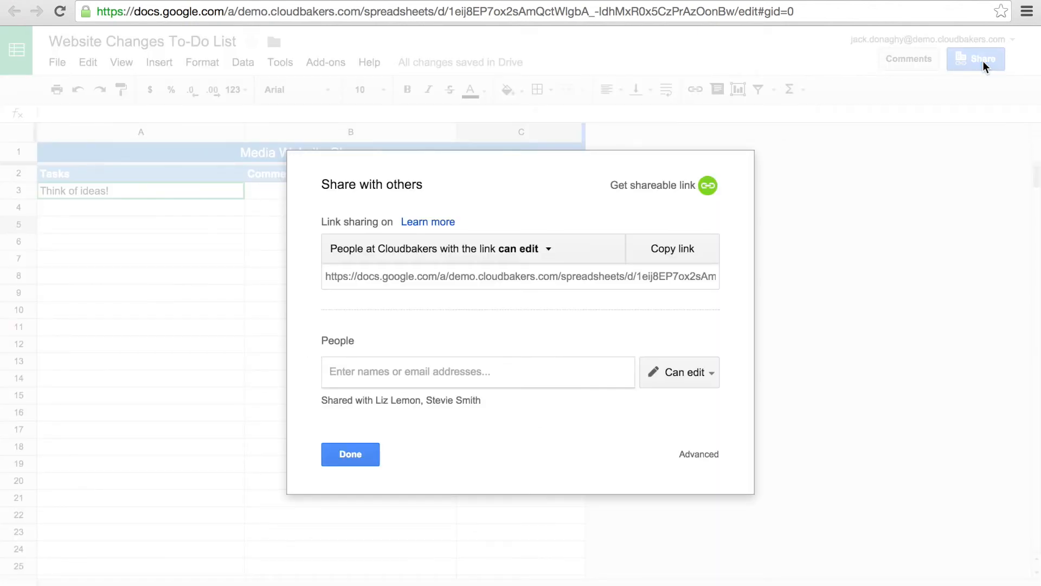
{"action": "left_click", "coordinate": [698, 454]}
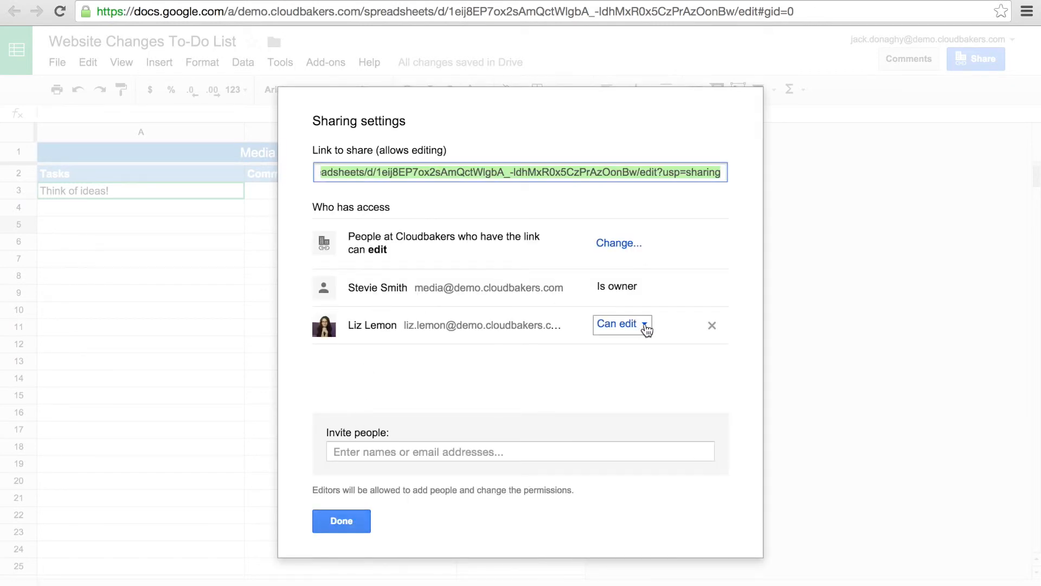
{"action": "left_click", "coordinate": [645, 326]}
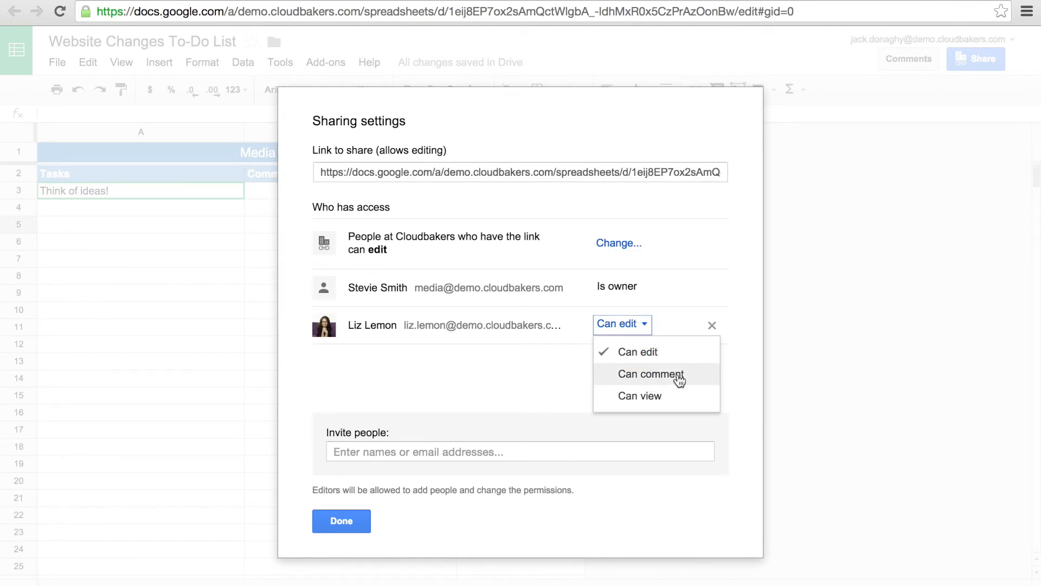
{"action": "left_click", "coordinate": [689, 380]}
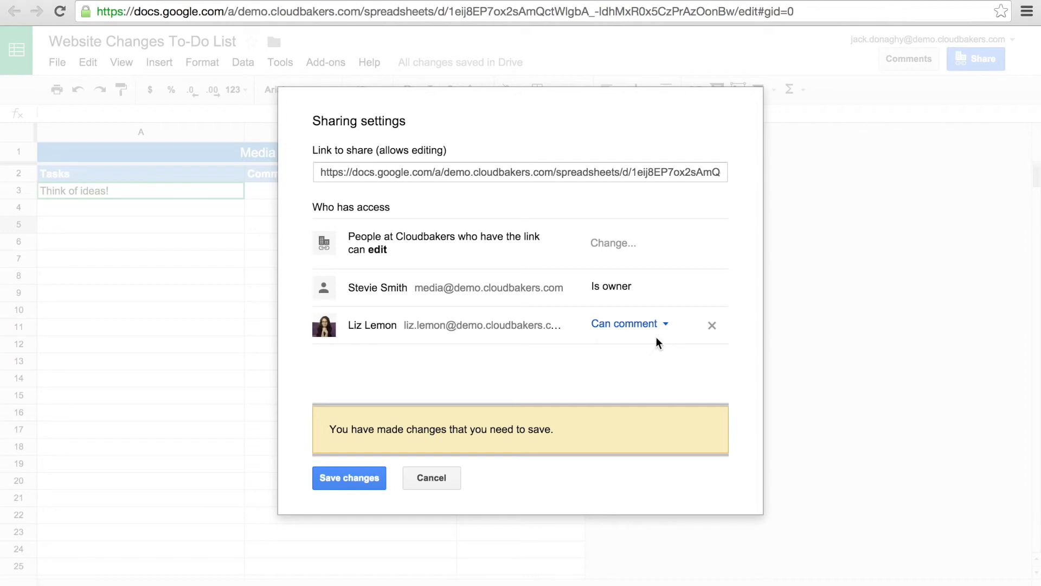
{"action": "left_click", "coordinate": [364, 479]}
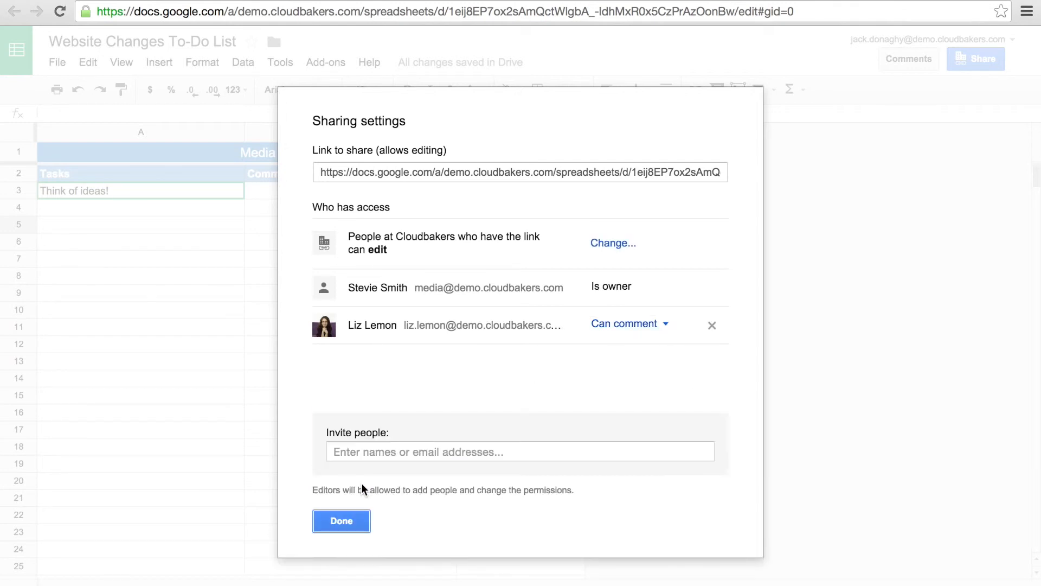
{"action": "left_click", "coordinate": [356, 515]}
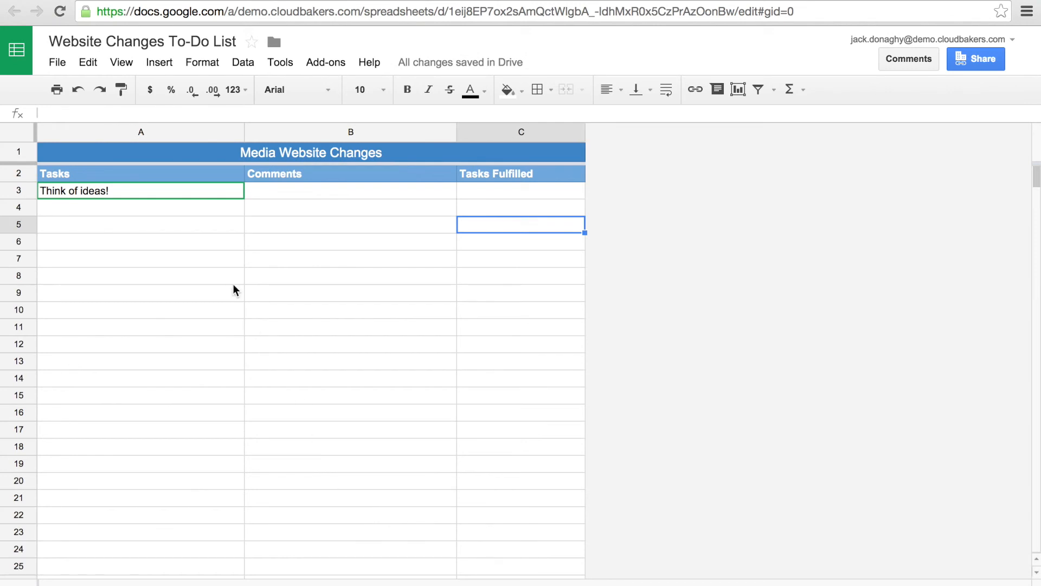
Step: Post the comment 'Oh, I have comments!' on the 'Think of ideas!' cell A3, then switch to Drive
{"action": "right_click", "coordinate": [212, 193]}
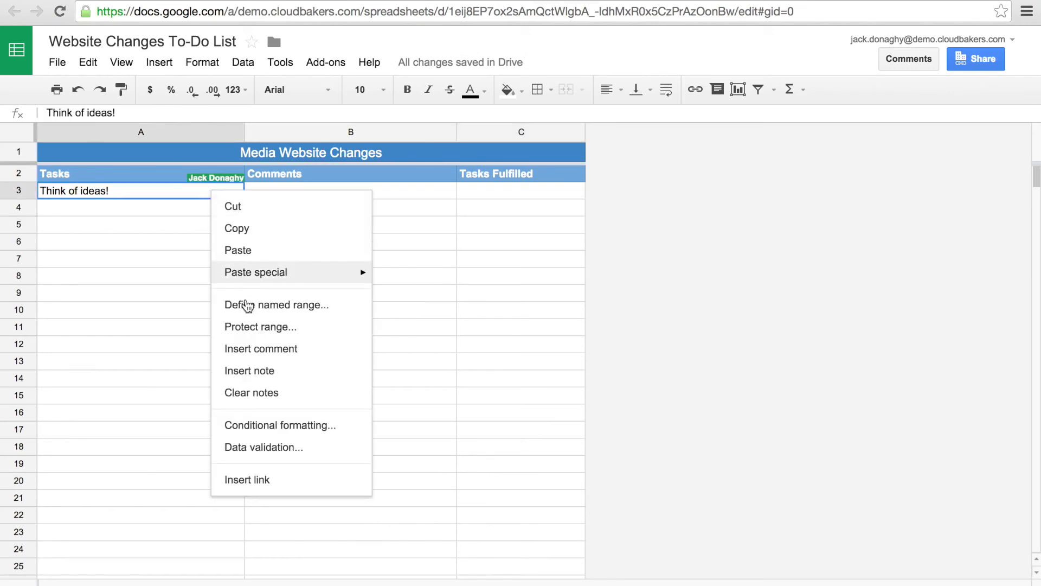
{"action": "left_click", "coordinate": [256, 350]}
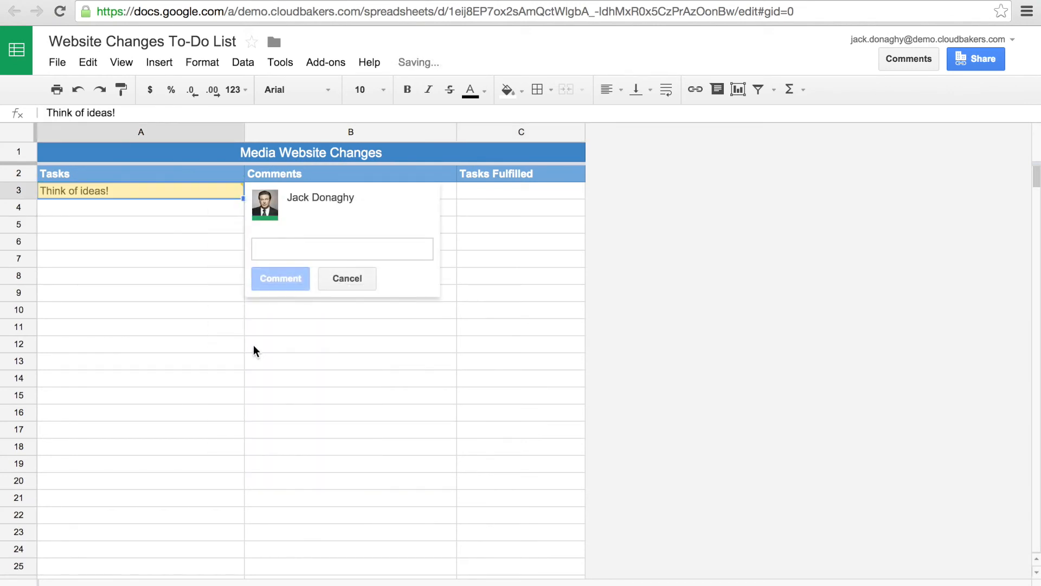
{"action": "type", "text": "O"}
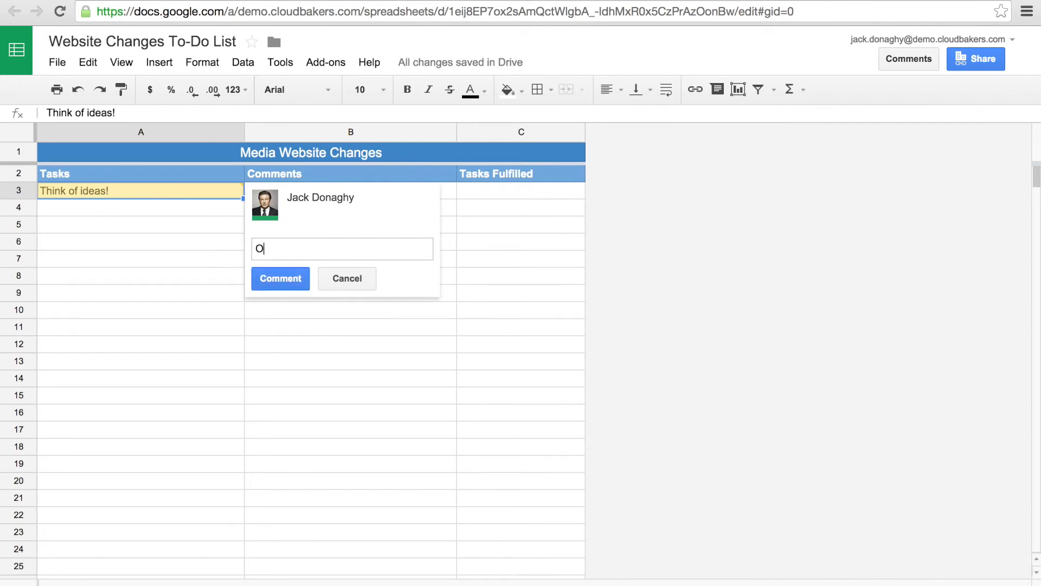
{"action": "type", "text": "h, I have comments!"}
{"action": "left_click", "coordinate": [269, 279]}
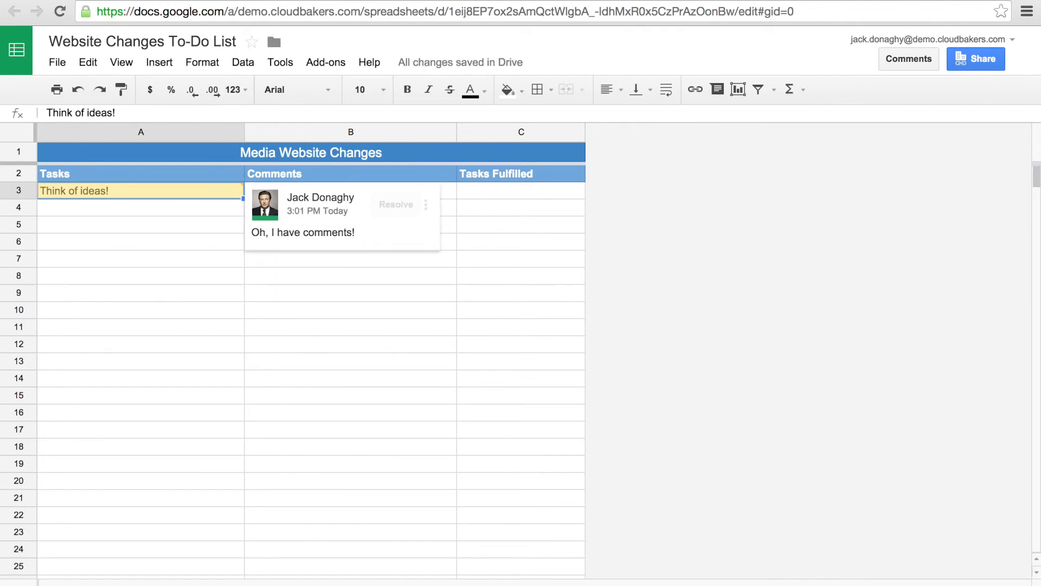
{"action": "key", "text": "ctrl+shift+Tab"}
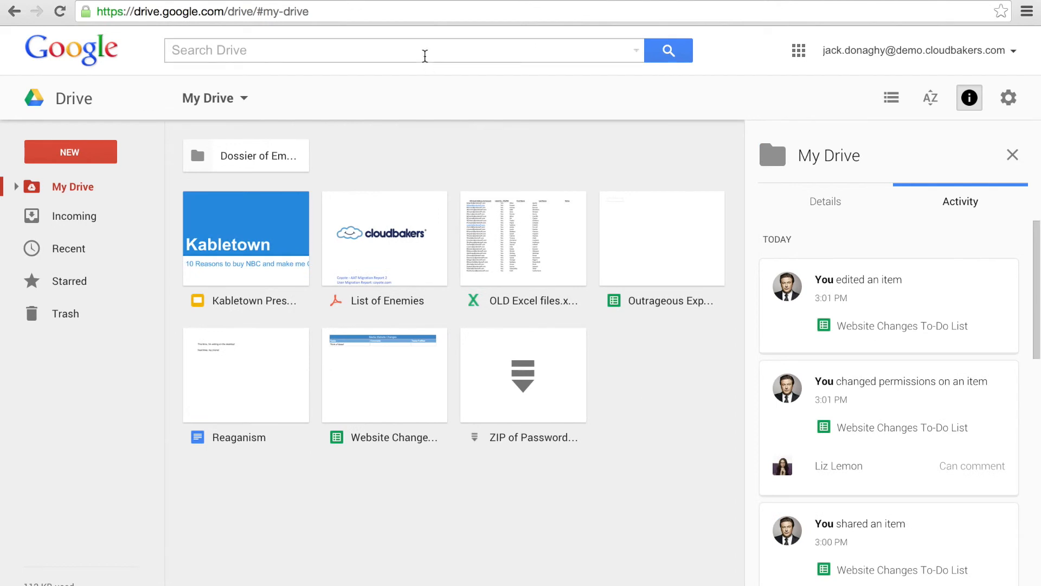
Step: Open the Kabletown Presentation thumbnail from My Drive in Google Slides
{"action": "double_click", "coordinate": [258, 208]}
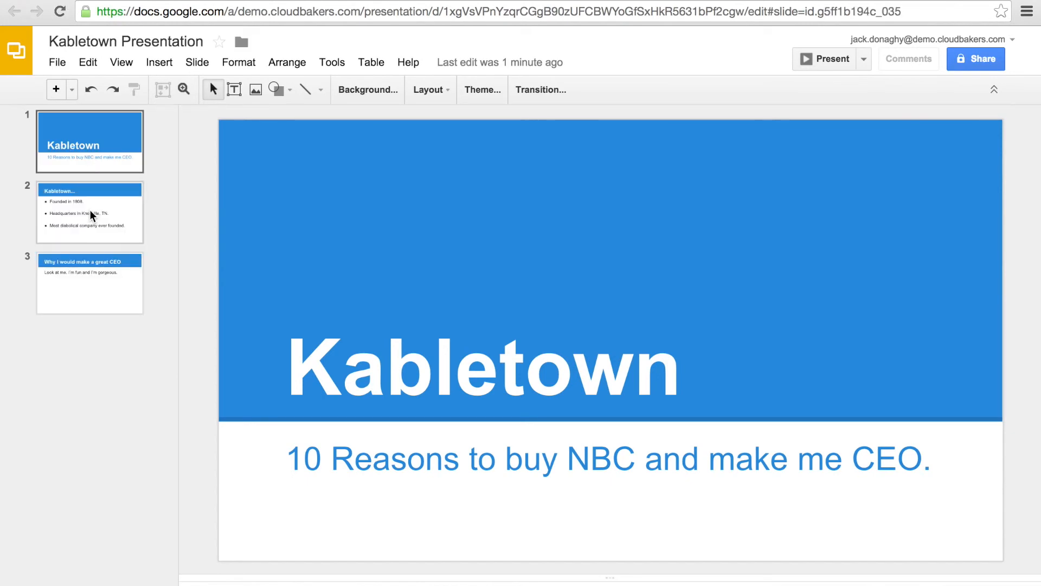
Step: On slide 2, change 'Knoxville, TN' to 'Atlanta, GA' and 'diabolical' to 'innovative', then present the slides
{"action": "left_click", "coordinate": [82, 206]}
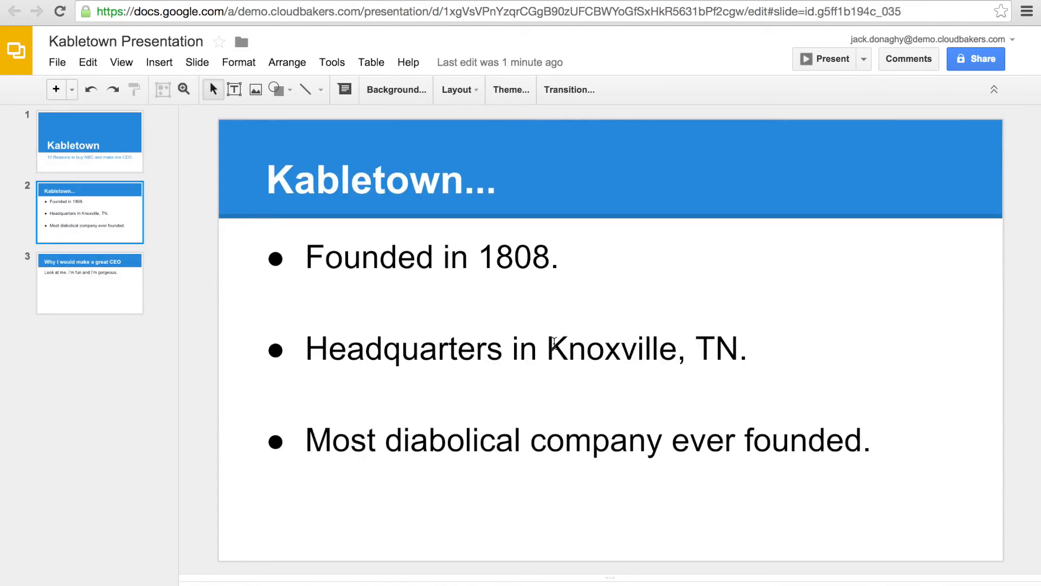
{"action": "left_click_drag", "start_coordinate": [549, 347], "coordinate": [741, 352]}
{"action": "type", "text": "Atlanta"}
{"action": "key", "text": "BackSpace"}
{"action": "type", "text": ", GA"}
{"action": "double_click", "coordinate": [453, 436]}
{"action": "type", "text": "innovative"}
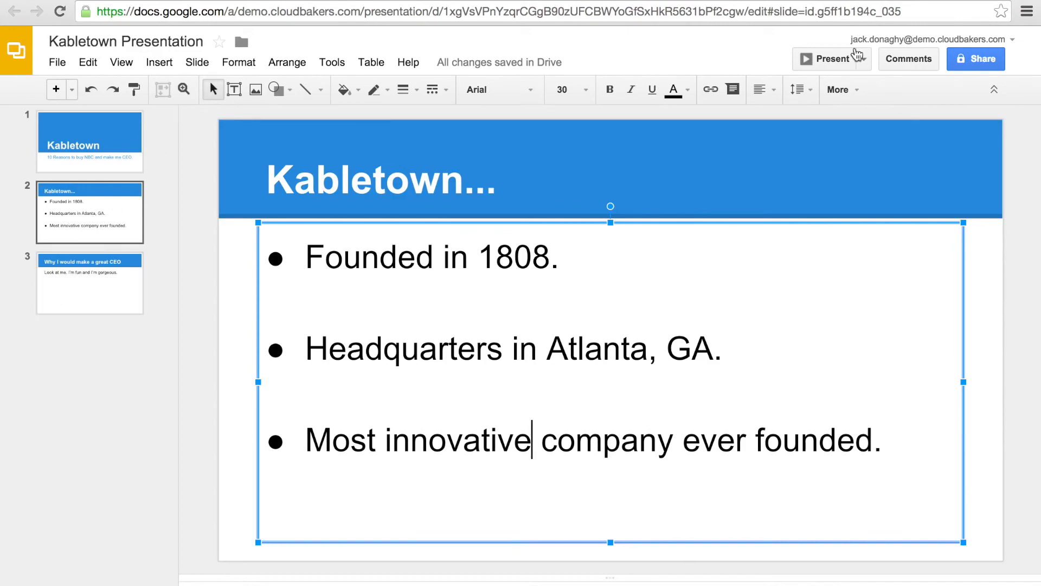
{"action": "left_click", "coordinate": [832, 58]}
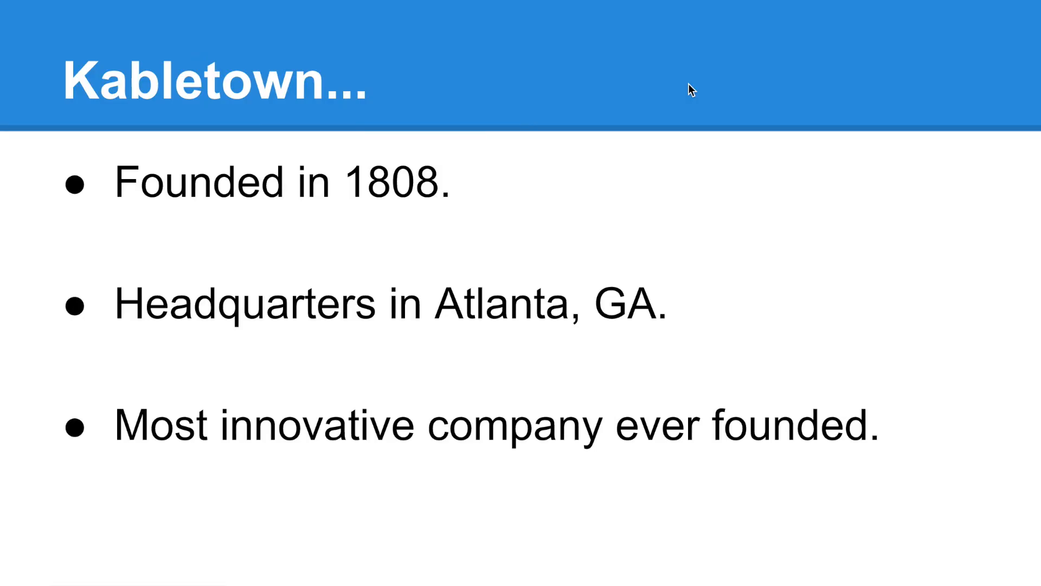
{"action": "key", "text": "Right"}
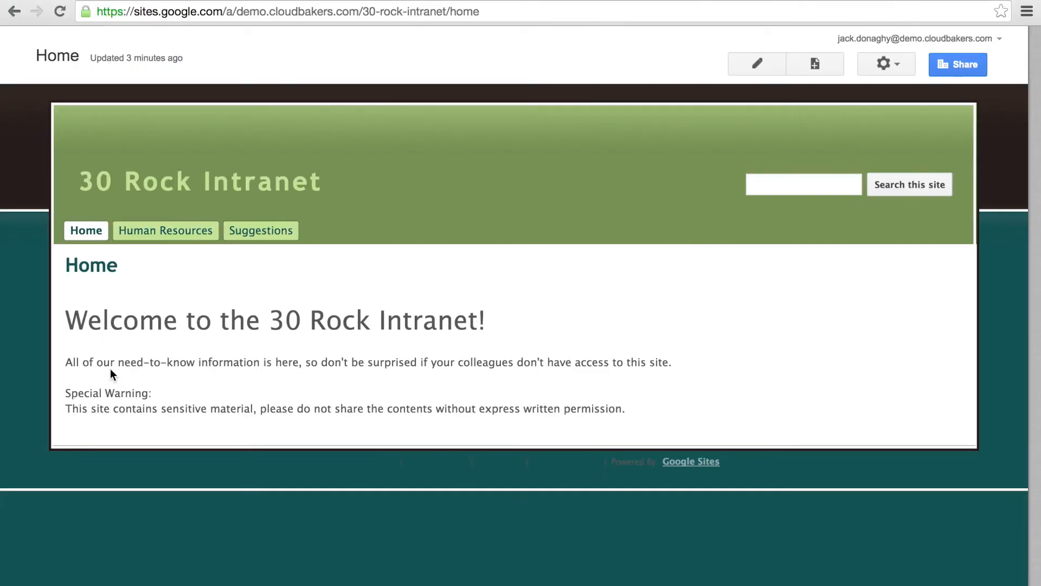
Step: Go to the intranet's Human Resources page and then its Suggestions page
{"action": "left_click", "coordinate": [157, 233]}
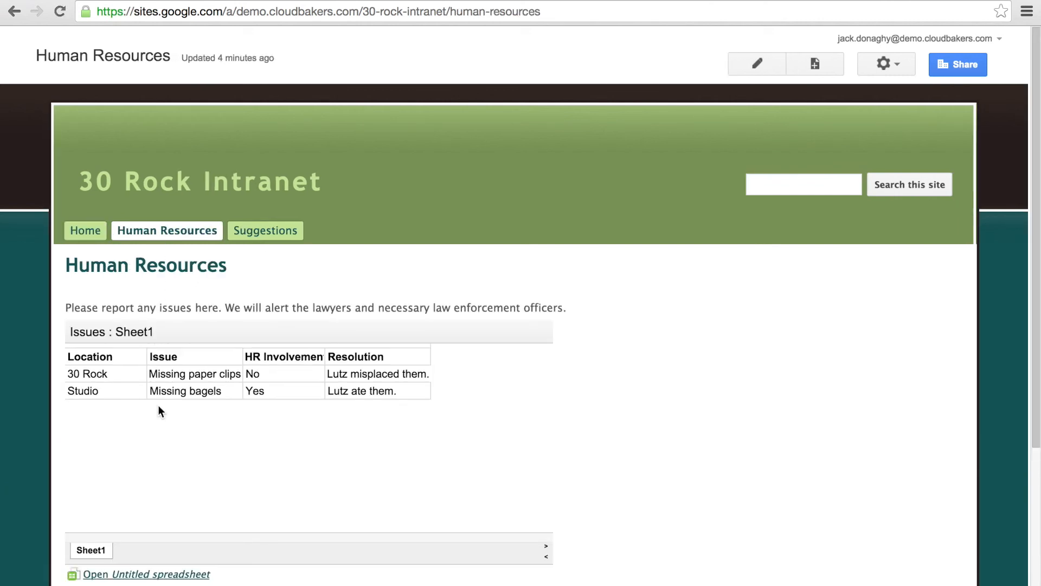
{"action": "scroll", "coordinate": [159, 410], "scroll_direction": "down", "scroll_amount": 3}
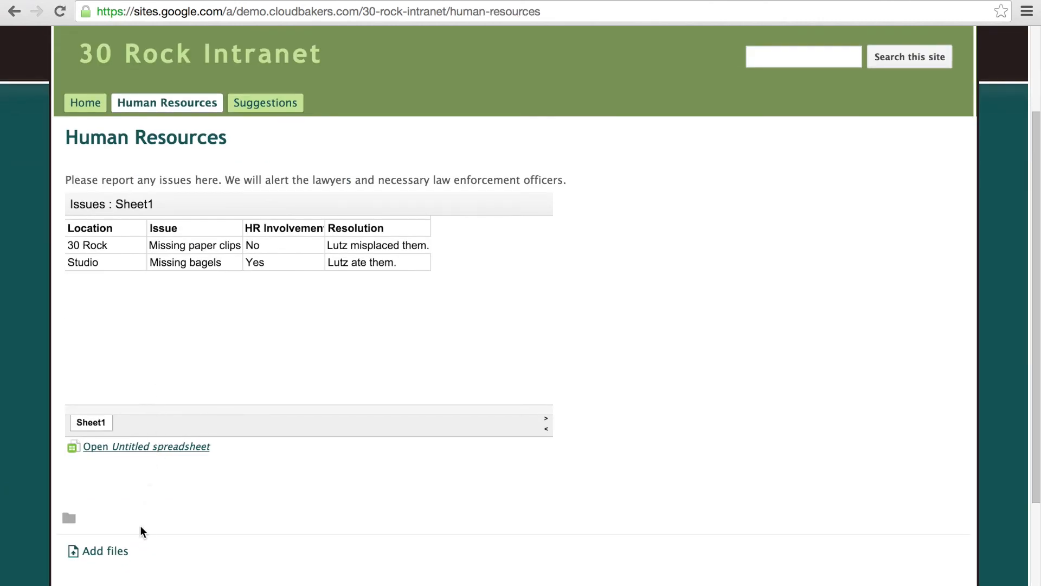
{"action": "scroll", "coordinate": [137, 551], "scroll_direction": "down", "scroll_amount": 3}
{"action": "scroll", "coordinate": [136, 552], "scroll_direction": "up", "scroll_amount": 6}
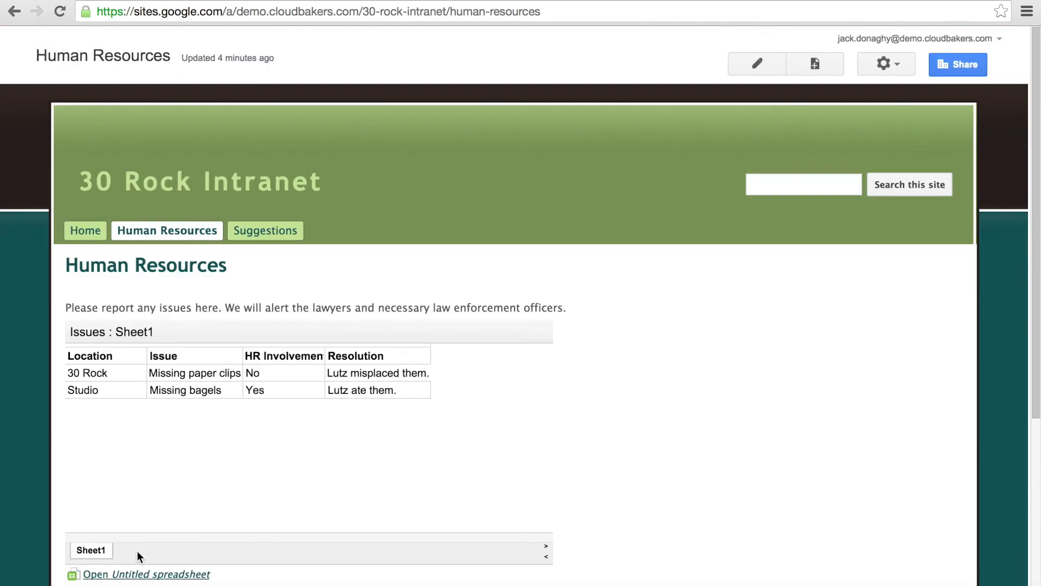
{"action": "left_click", "coordinate": [247, 230]}
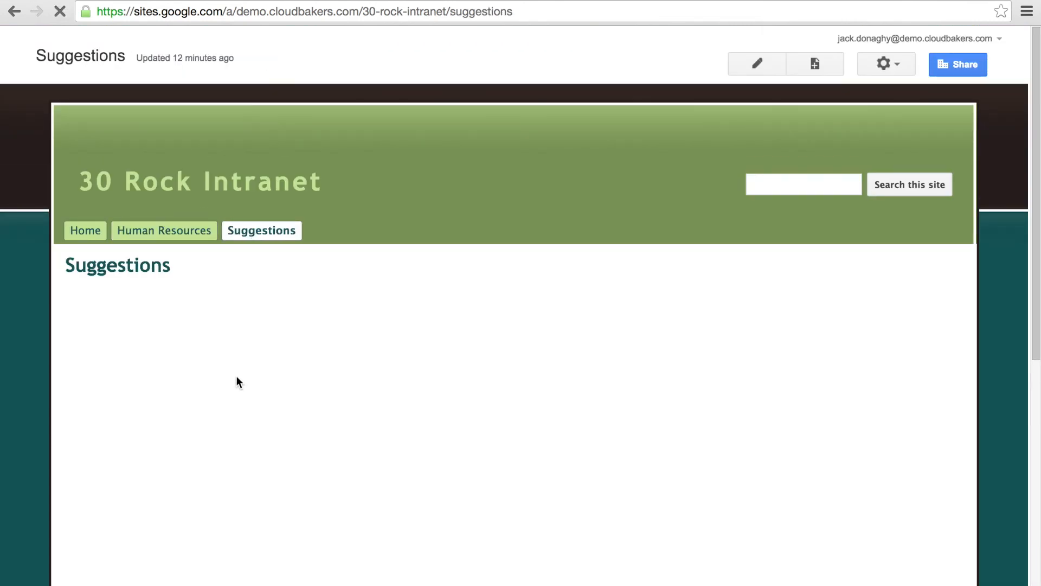
Step: Enter 'I suggest....' in the suggestion form and submit it
{"action": "scroll", "coordinate": [219, 471], "scroll_direction": "down", "scroll_amount": 4}
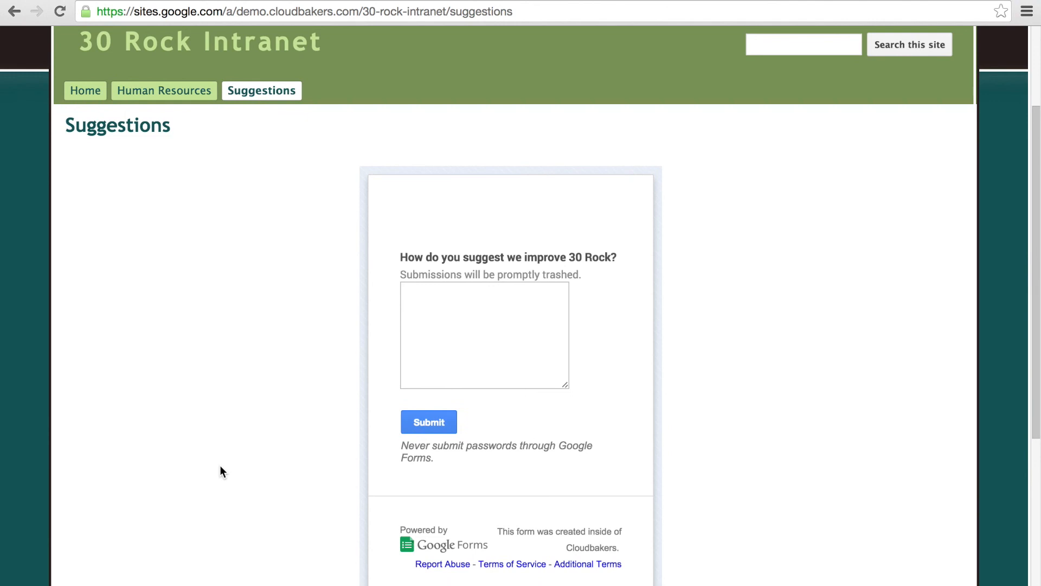
{"action": "left_click", "coordinate": [449, 349]}
{"action": "type", "text": "I s"}
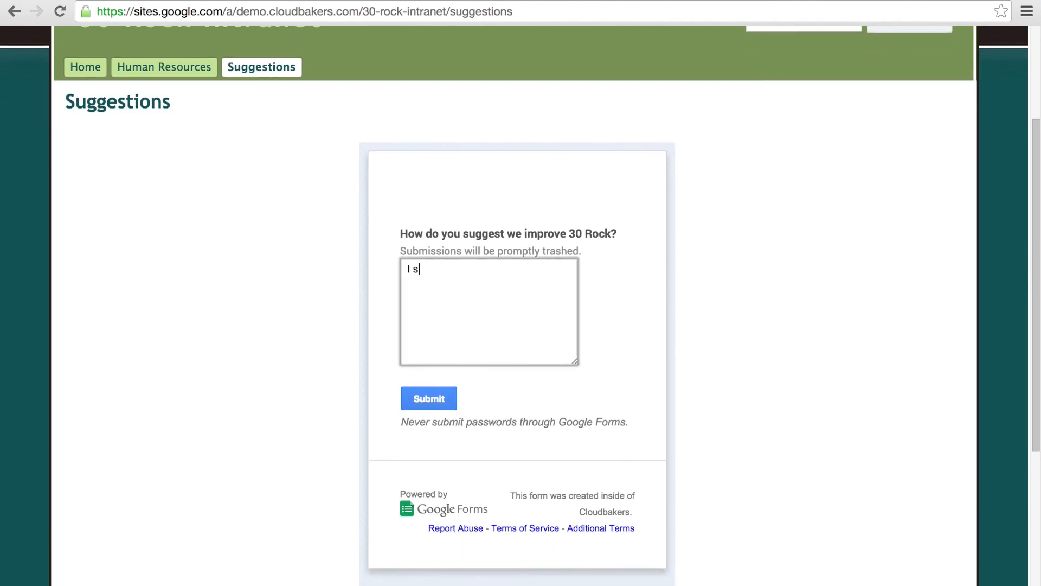
{"action": "type", "text": "uggest...."}
{"action": "left_click", "coordinate": [429, 399]}
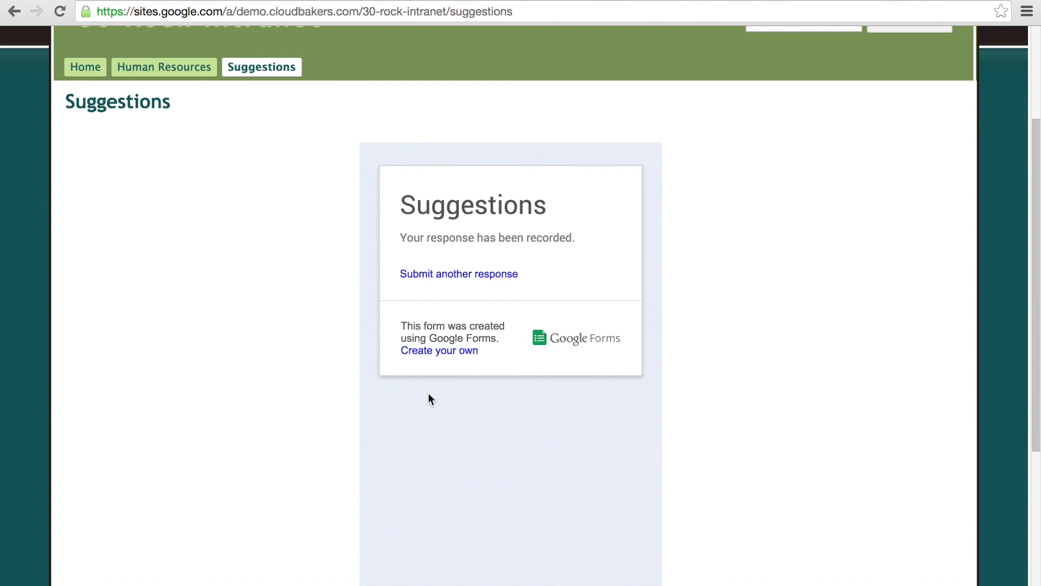